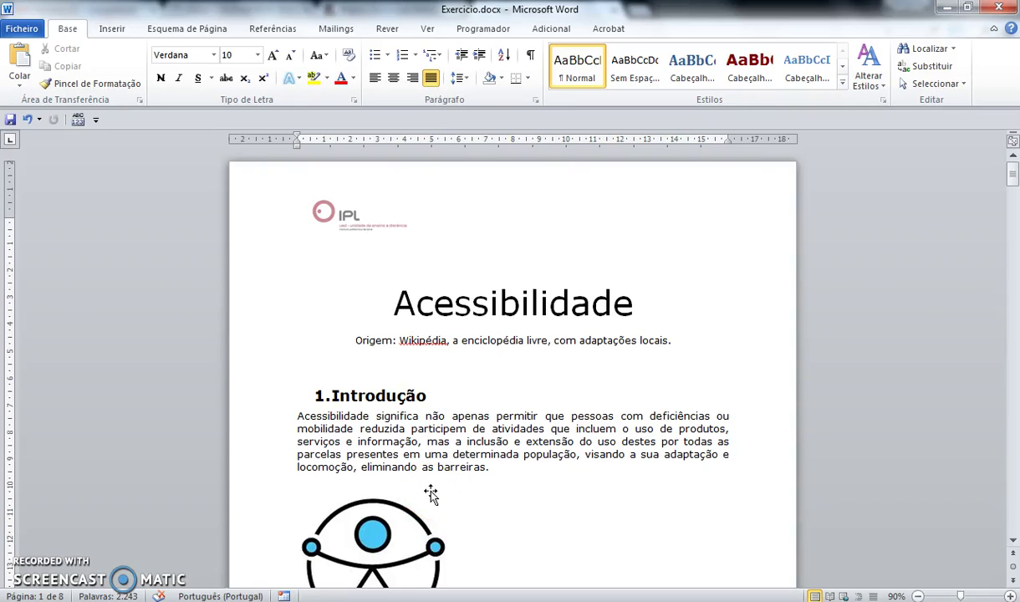
- Turn on the Navigation pane from the Ver tab for Exercicio.docx
{"action": "left_click", "coordinate": [428, 30]}
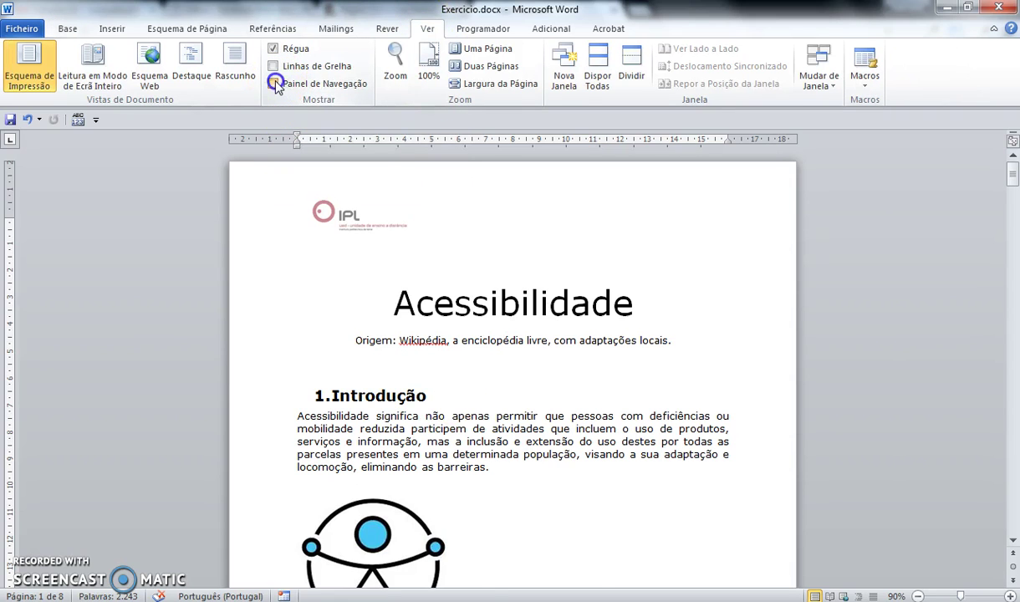
{"action": "left_click", "coordinate": [274, 84]}
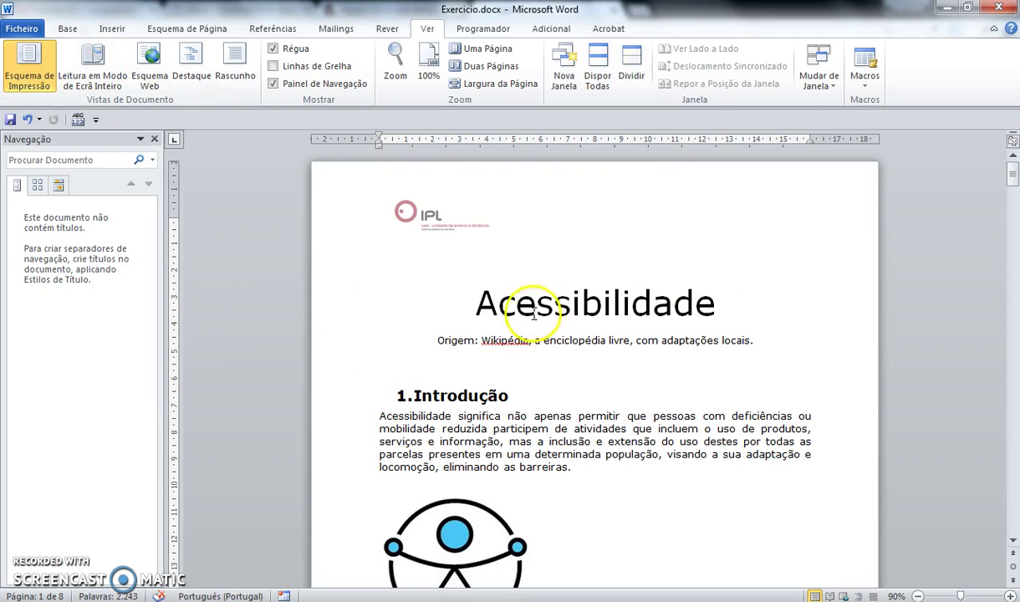
- Place the cursor in the Acessibilidade title and bring back the Base tab's Estilos gallery
{"action": "left_click", "coordinate": [502, 317]}
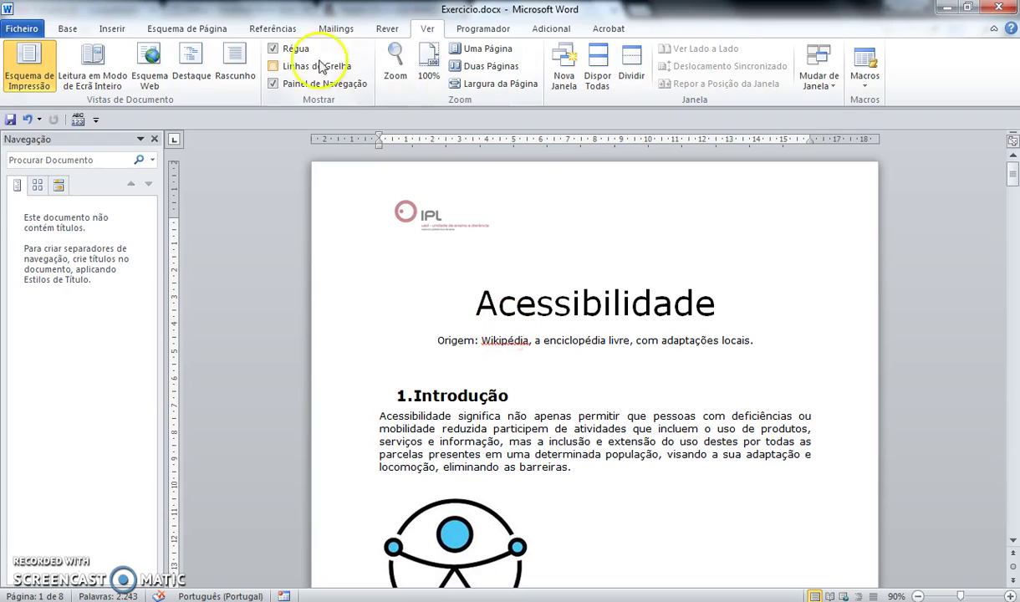
{"action": "left_click", "coordinate": [70, 28]}
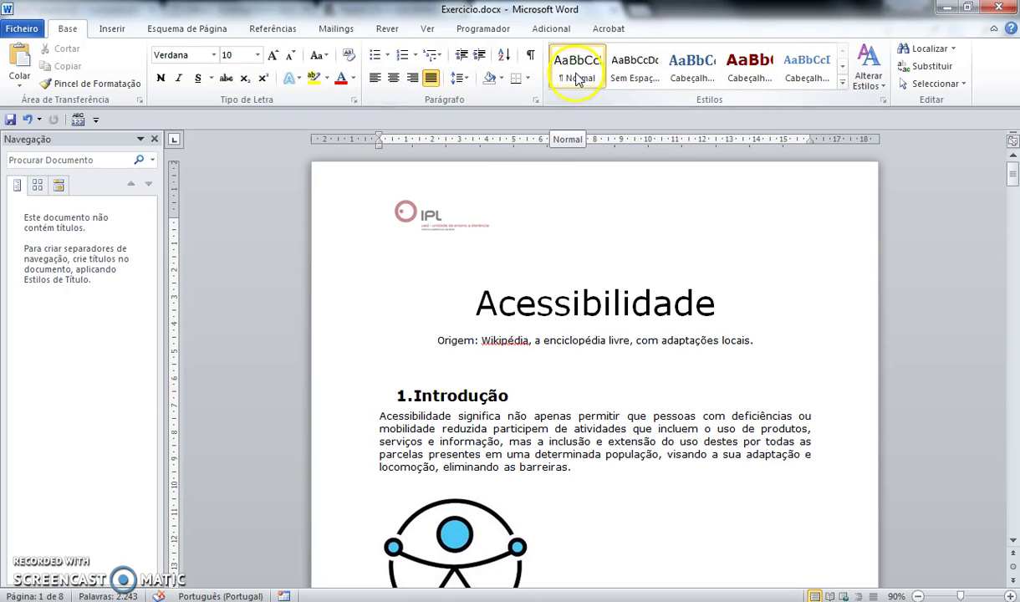
{"action": "scroll", "coordinate": [583, 77], "scroll_direction": "down", "scroll_amount": 5}
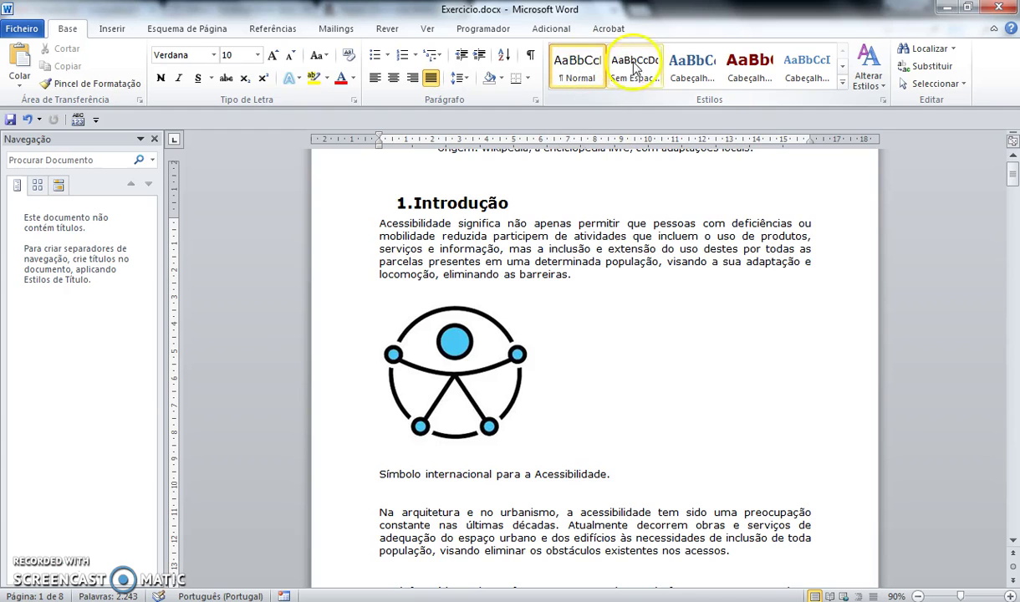
{"action": "scroll", "coordinate": [661, 356], "scroll_direction": "up", "scroll_amount": 5}
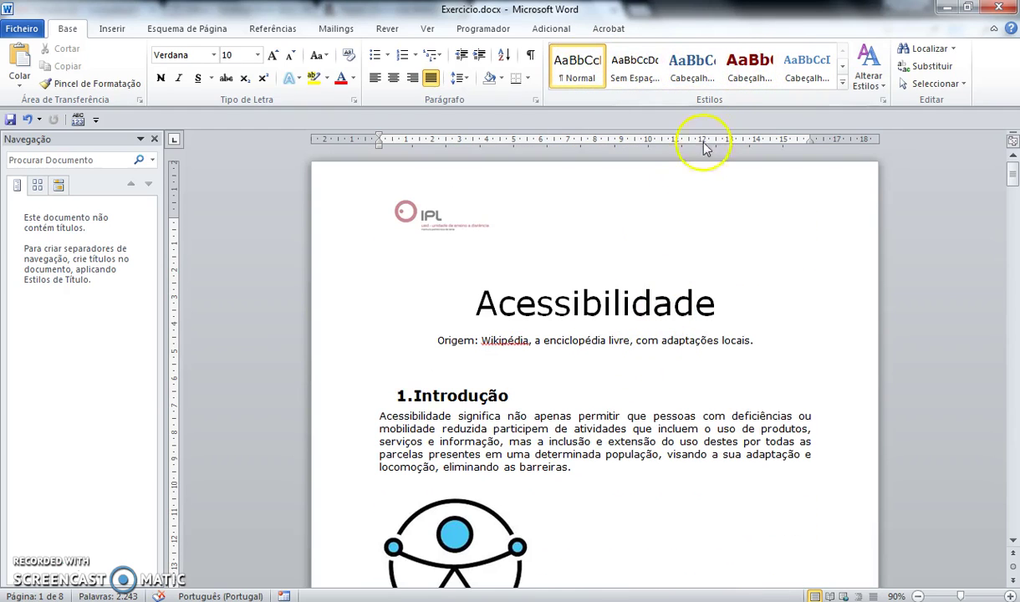
{"action": "scroll", "coordinate": [691, 76], "scroll_direction": "down", "scroll_amount": 5}
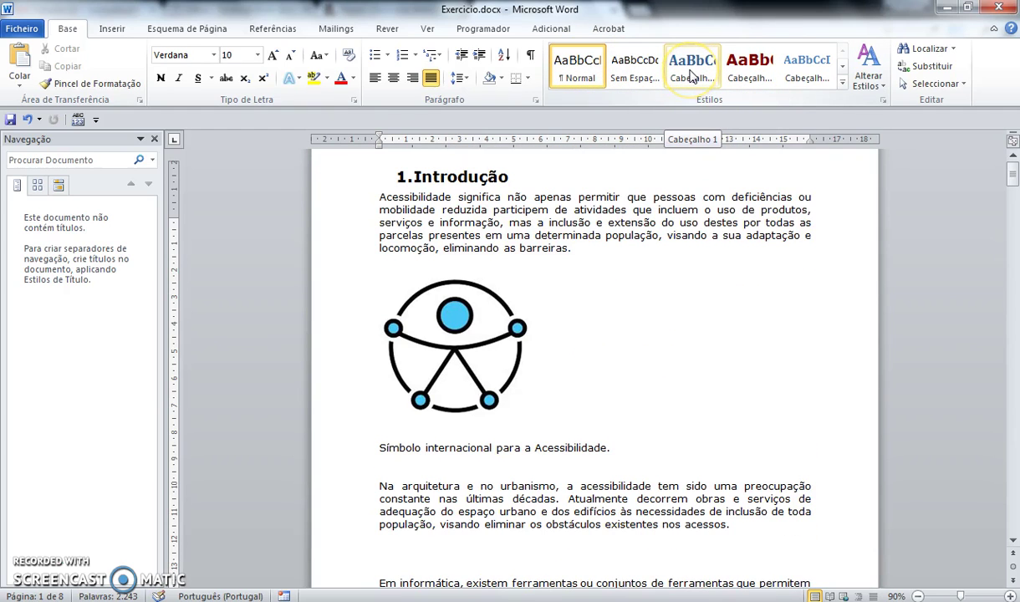
{"action": "scroll", "coordinate": [671, 392], "scroll_direction": "up", "scroll_amount": 5}
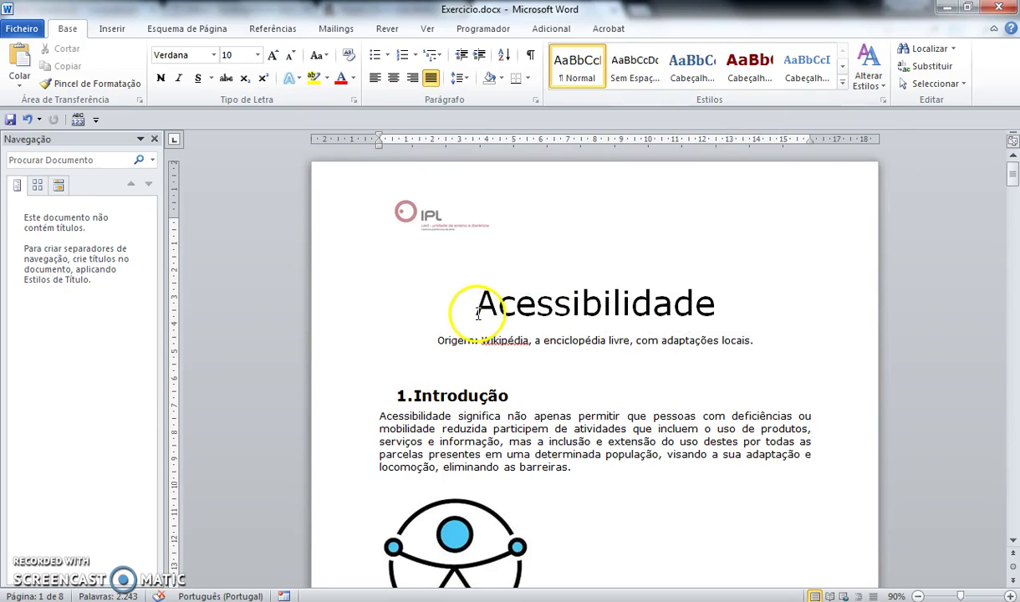
- Select the 36-pt Verdana title Acessibilidade and update Cabeçalho 1 to match it
{"action": "left_click_drag", "start_coordinate": [476, 305], "coordinate": [707, 308]}
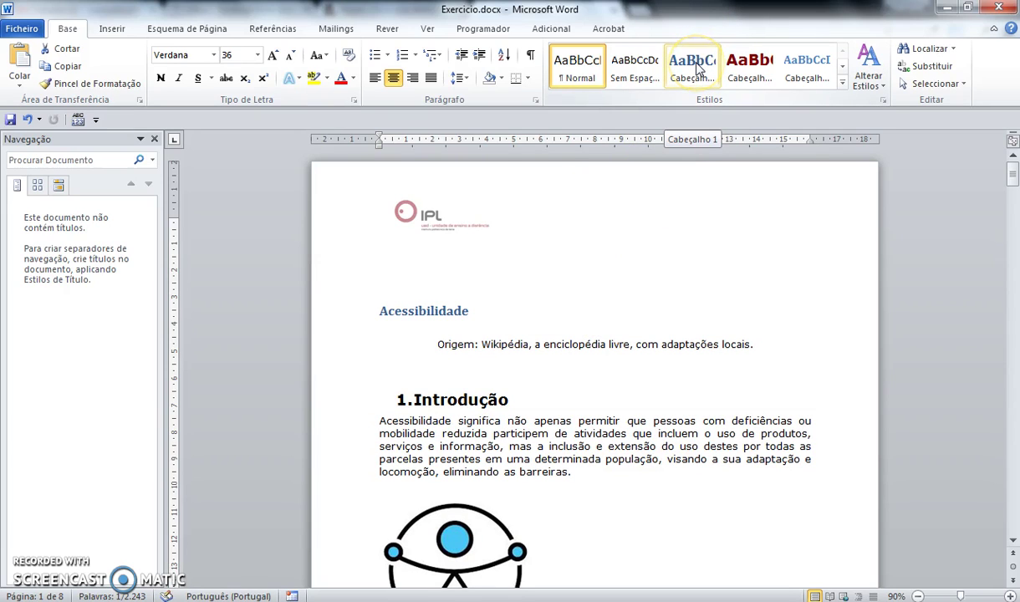
{"action": "right_click", "coordinate": [696, 63]}
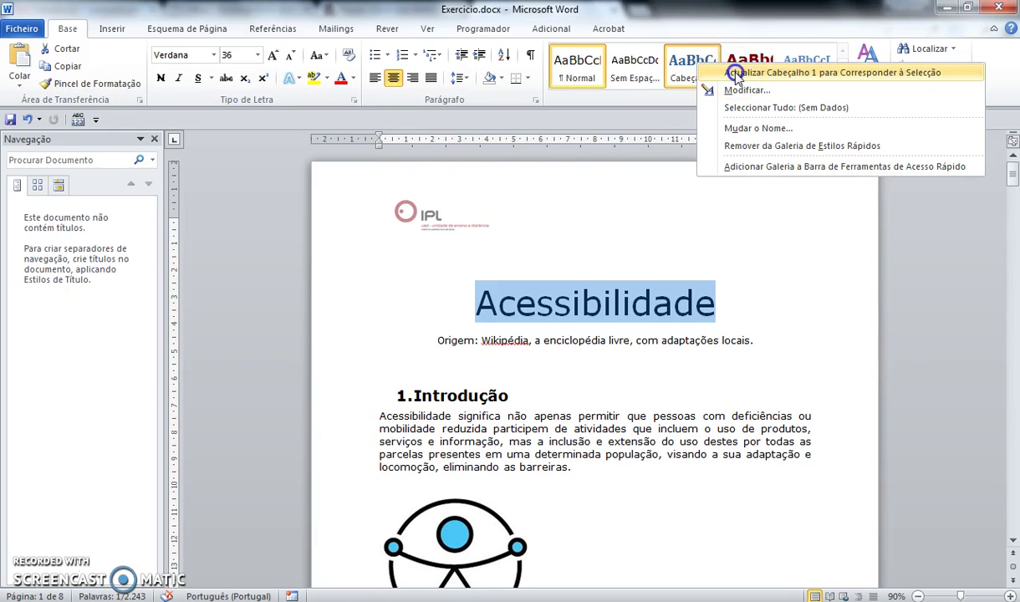
{"action": "left_click", "coordinate": [736, 74]}
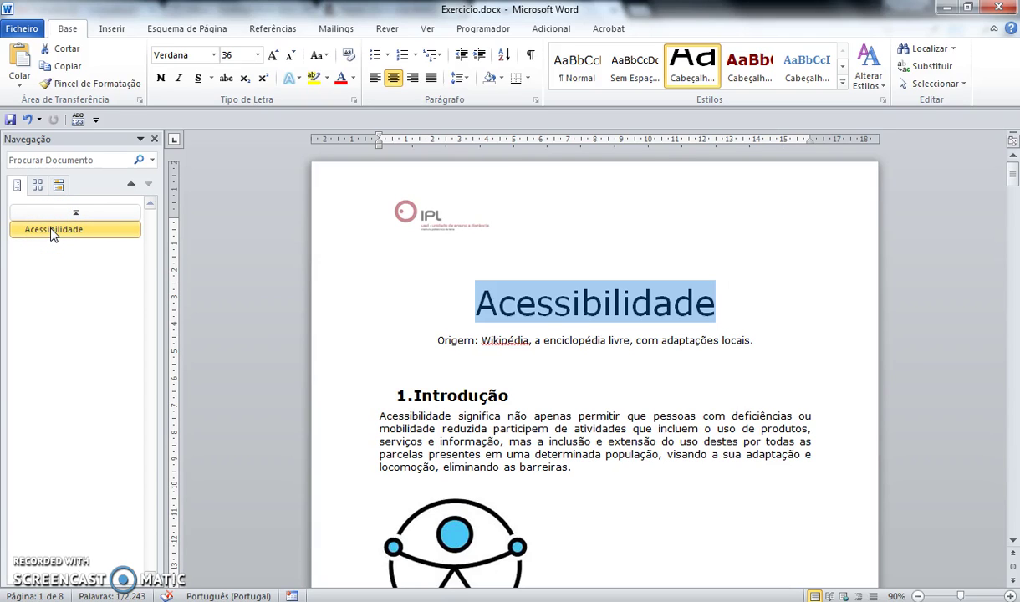
- Apply Cabeçalho 2 to Introdução and update the style to match its numbered 16-pt Verdana look
{"action": "left_click_drag", "start_coordinate": [514, 398], "coordinate": [371, 394]}
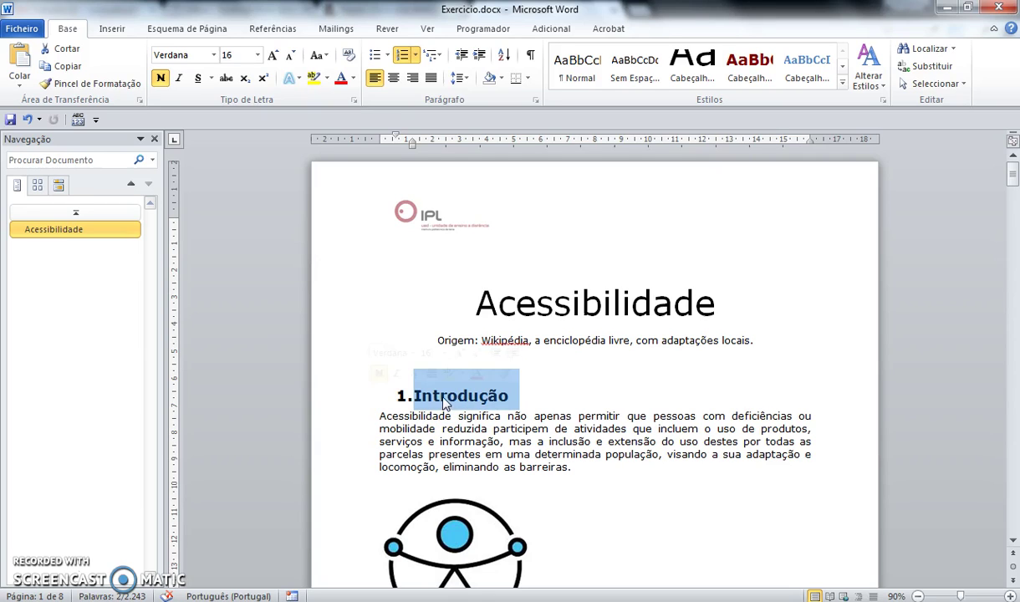
{"action": "left_click", "coordinate": [743, 69]}
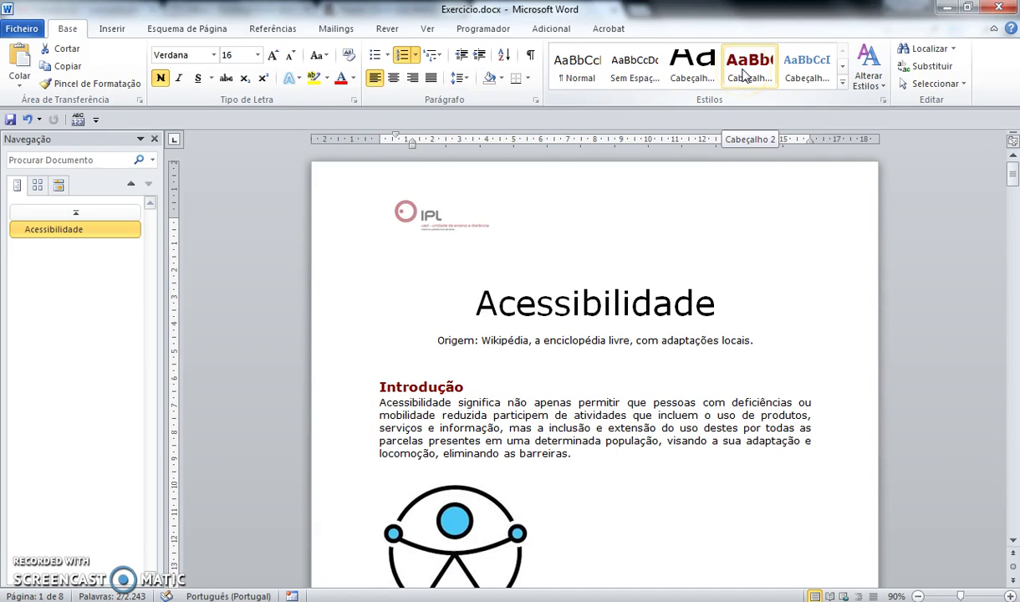
{"action": "right_click", "coordinate": [743, 75]}
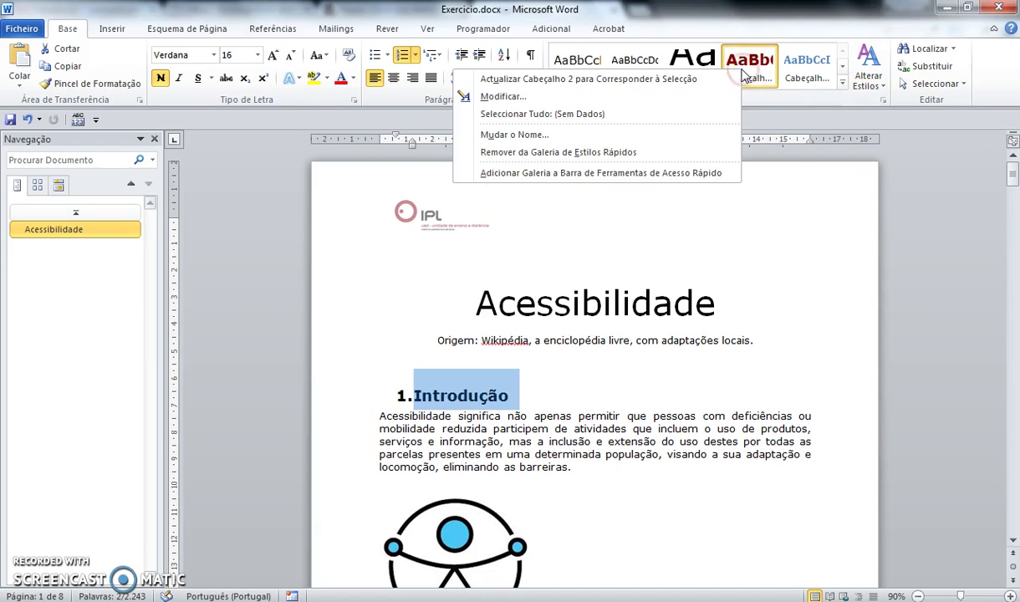
{"action": "left_click", "coordinate": [693, 80]}
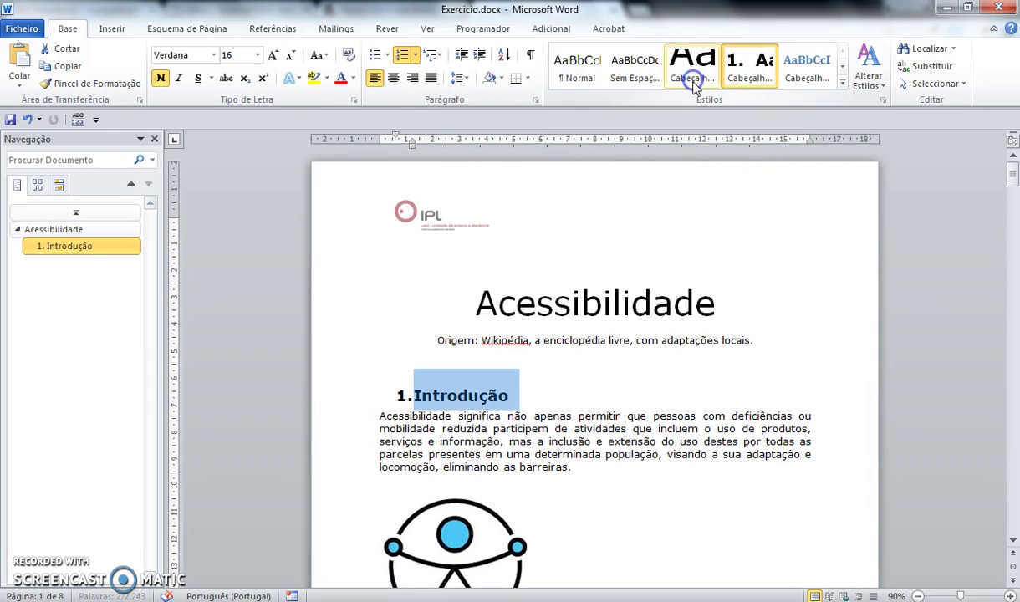
- Apply the numbered 1. Aa Cabeçalho 2 style to Acessibilidade Web as chapter 2
{"action": "scroll", "coordinate": [582, 427], "scroll_direction": "down", "scroll_amount": 2}
{"action": "scroll", "coordinate": [583, 426], "scroll_direction": "down", "scroll_amount": 5}
{"action": "scroll", "coordinate": [585, 427], "scroll_direction": "down", "scroll_amount": 4}
{"action": "scroll", "coordinate": [569, 414], "scroll_direction": "down", "scroll_amount": 7}
{"action": "scroll", "coordinate": [555, 404], "scroll_direction": "down", "scroll_amount": 3}
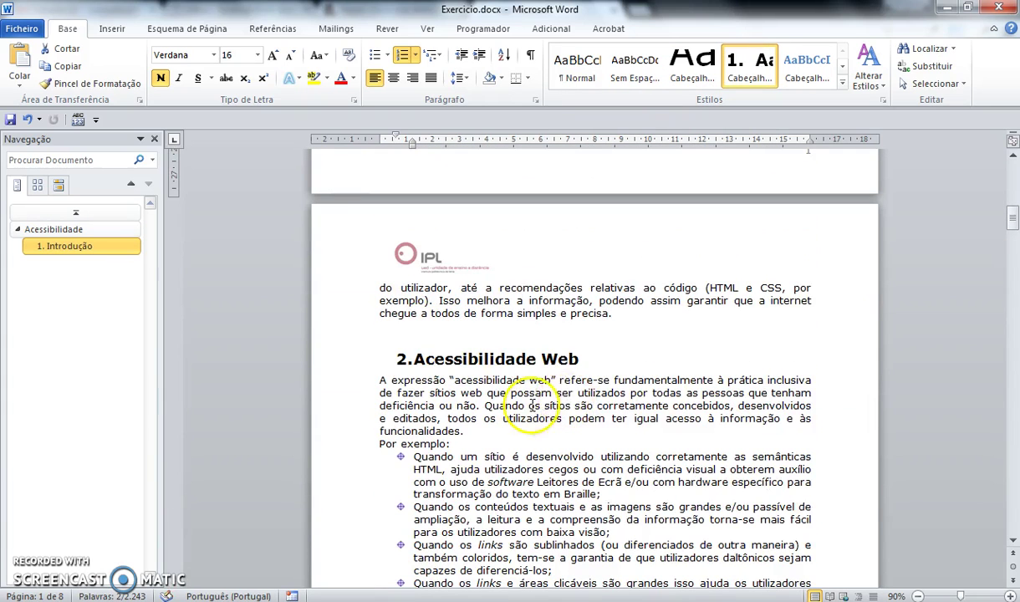
{"action": "left_click_drag", "start_coordinate": [587, 360], "coordinate": [375, 361]}
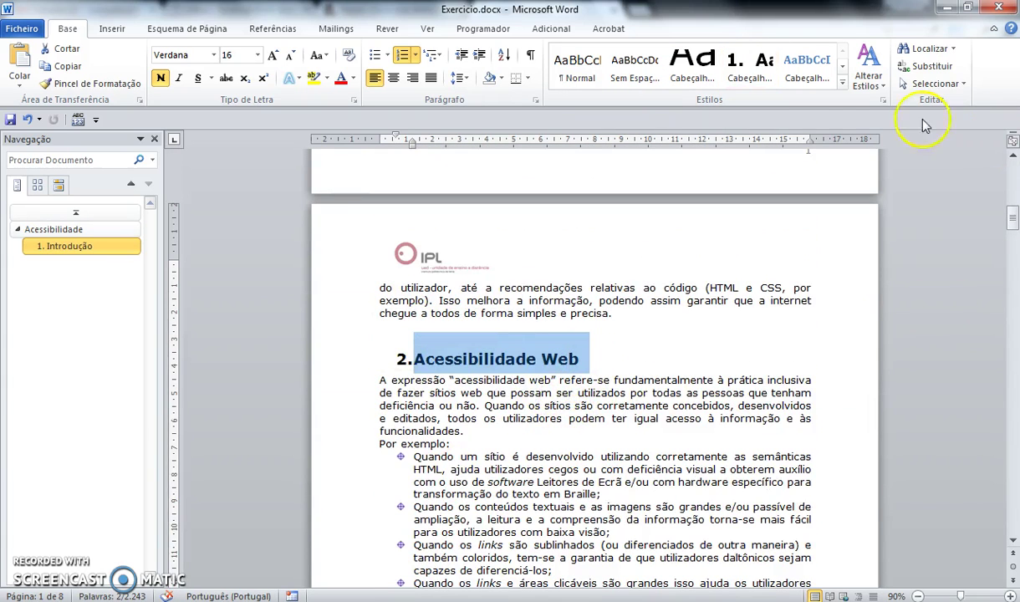
{"action": "left_click", "coordinate": [752, 74]}
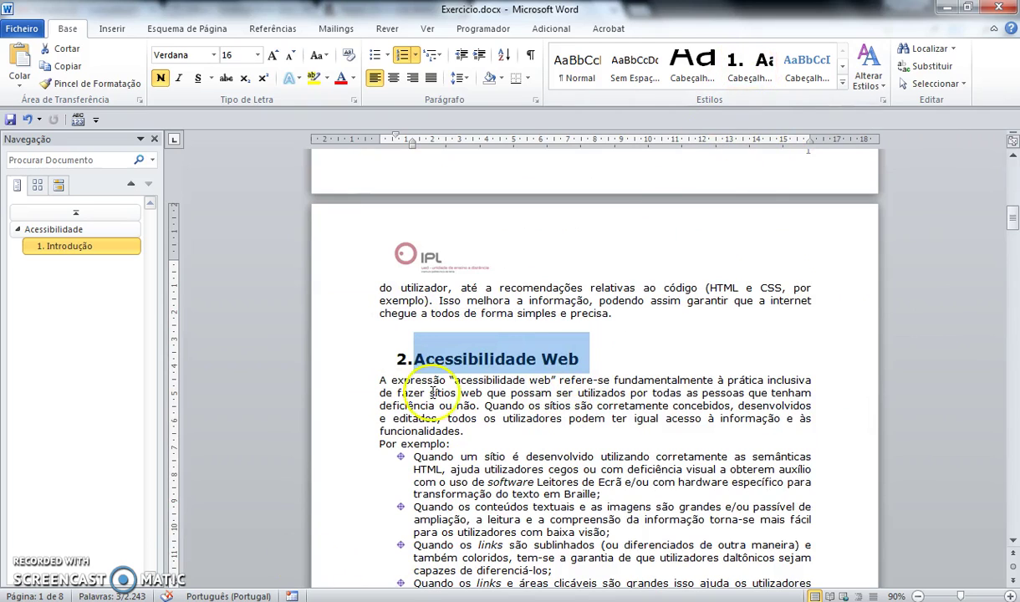
{"action": "left_click", "coordinate": [757, 71]}
- Select the 2.1 heading Necessidades específicas de utilizadores web
{"action": "scroll", "coordinate": [643, 405], "scroll_direction": "down", "scroll_amount": 3}
{"action": "scroll", "coordinate": [652, 405], "scroll_direction": "down", "scroll_amount": 4}
{"action": "scroll", "coordinate": [654, 403], "scroll_direction": "down", "scroll_amount": 2}
{"action": "scroll", "coordinate": [656, 402], "scroll_direction": "down", "scroll_amount": 2}
{"action": "scroll", "coordinate": [658, 400], "scroll_direction": "down", "scroll_amount": 1}
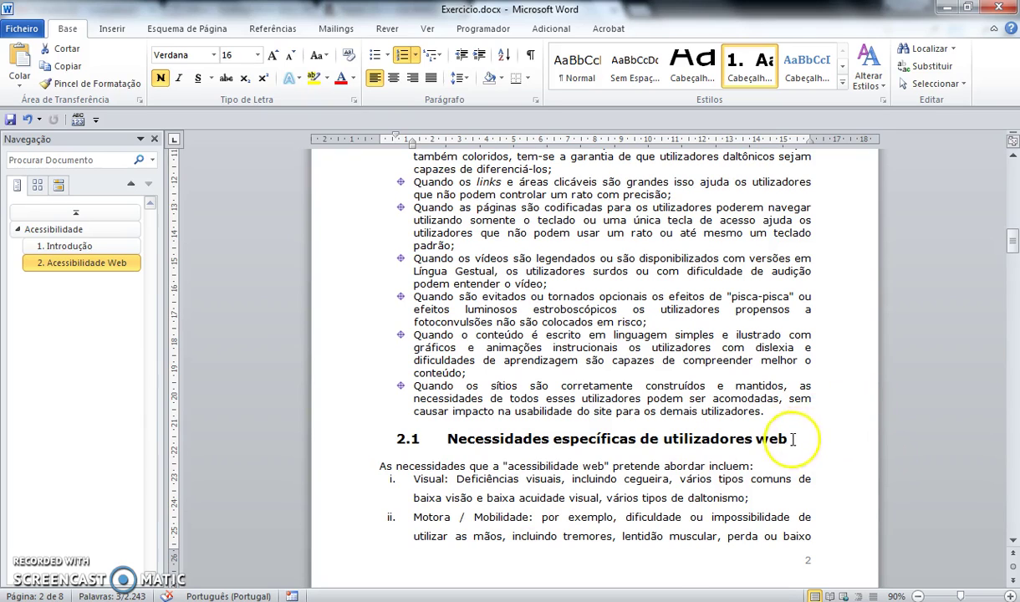
{"action": "left_click_drag", "start_coordinate": [792, 439], "coordinate": [318, 442]}
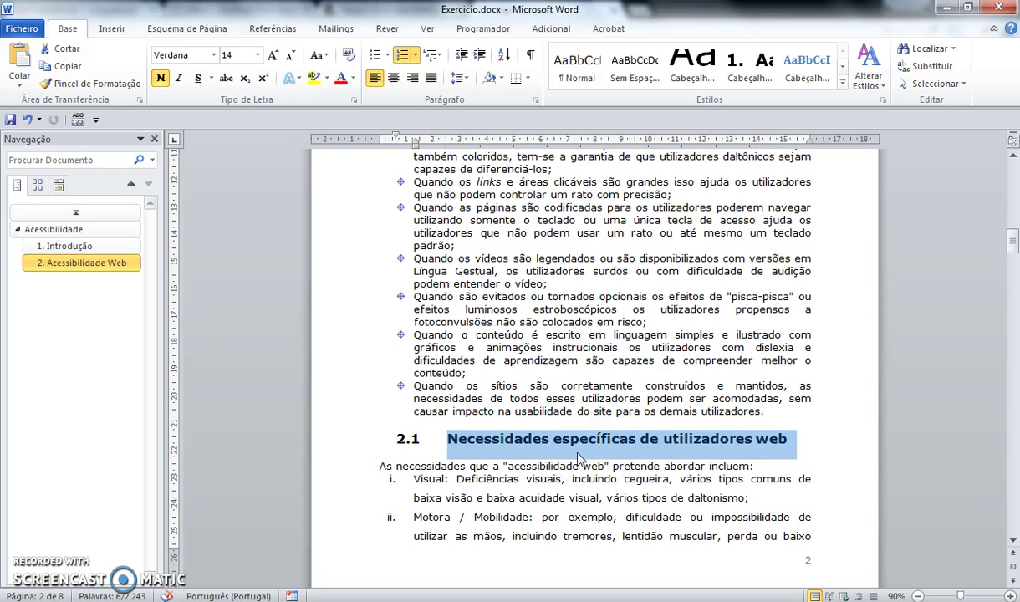
- Apply Cabeçalho 3 to the 2.1 heading and update Cabeçalho 3 to match its numbered look
{"action": "left_click", "coordinate": [809, 76]}
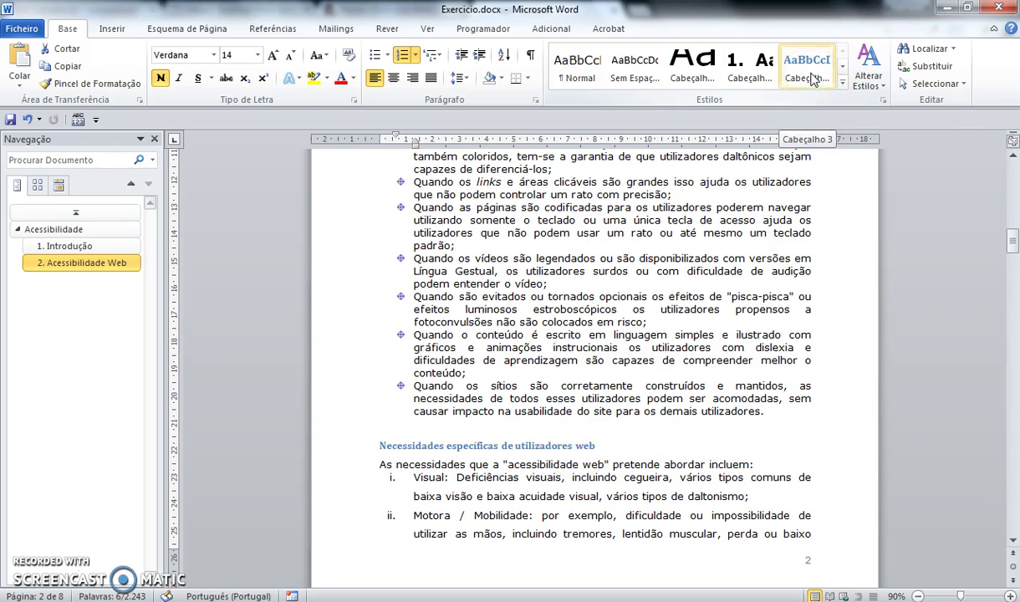
{"action": "right_click", "coordinate": [811, 78]}
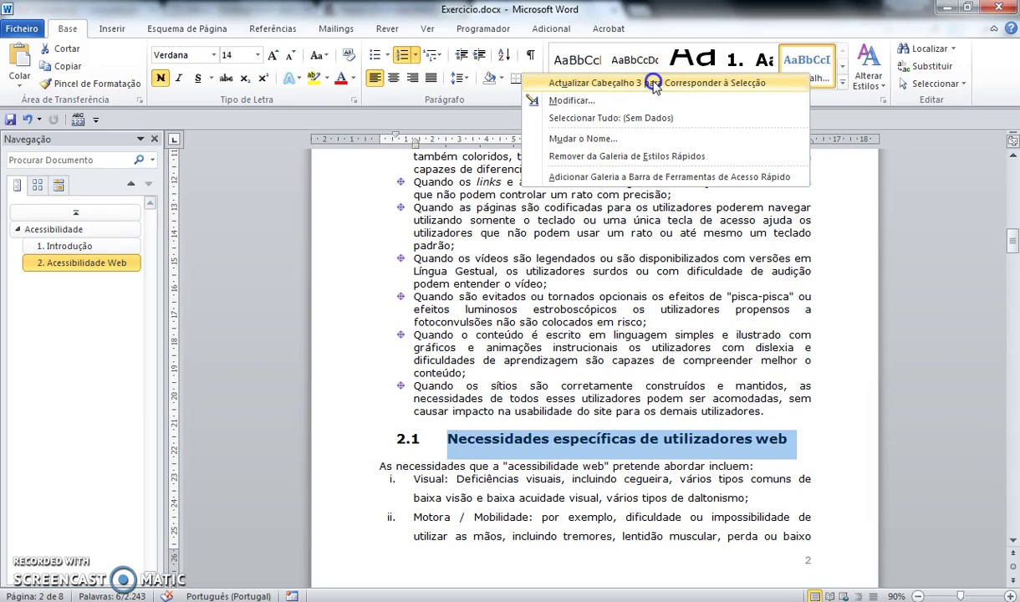
{"action": "left_click", "coordinate": [654, 84]}
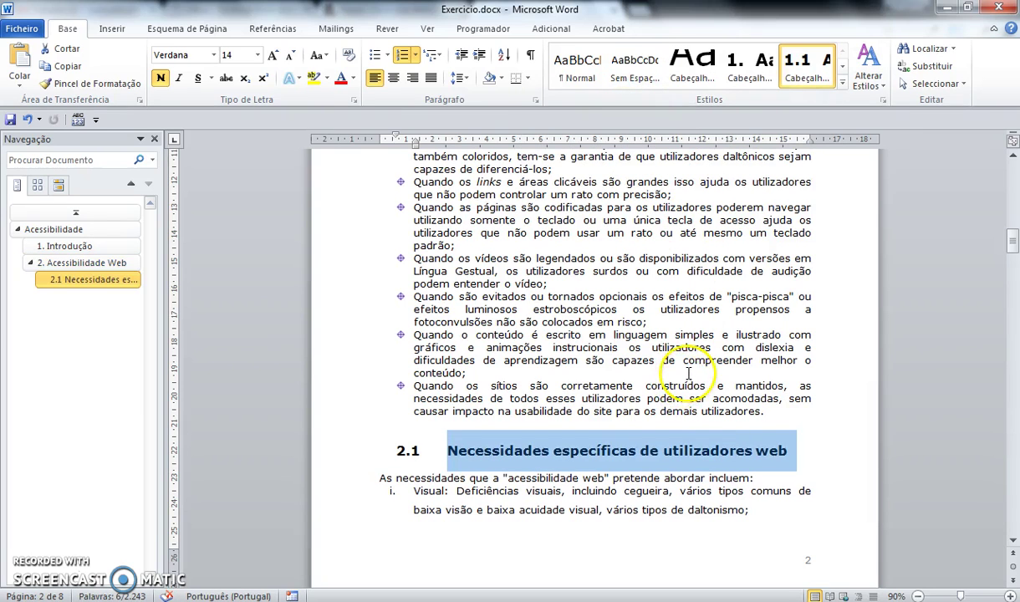
{"action": "scroll", "coordinate": [611, 391], "scroll_direction": "down", "scroll_amount": 2}
{"action": "scroll", "coordinate": [603, 388], "scroll_direction": "down", "scroll_amount": 6}
{"action": "scroll", "coordinate": [603, 354], "scroll_direction": "down", "scroll_amount": 6}
{"action": "scroll", "coordinate": [602, 347], "scroll_direction": "down", "scroll_amount": 4}
- Make the 2.2 assistive technologies title a second-level heading and O W3C a top-level heading
{"action": "left_click_drag", "start_coordinate": [543, 377], "coordinate": [397, 345]}
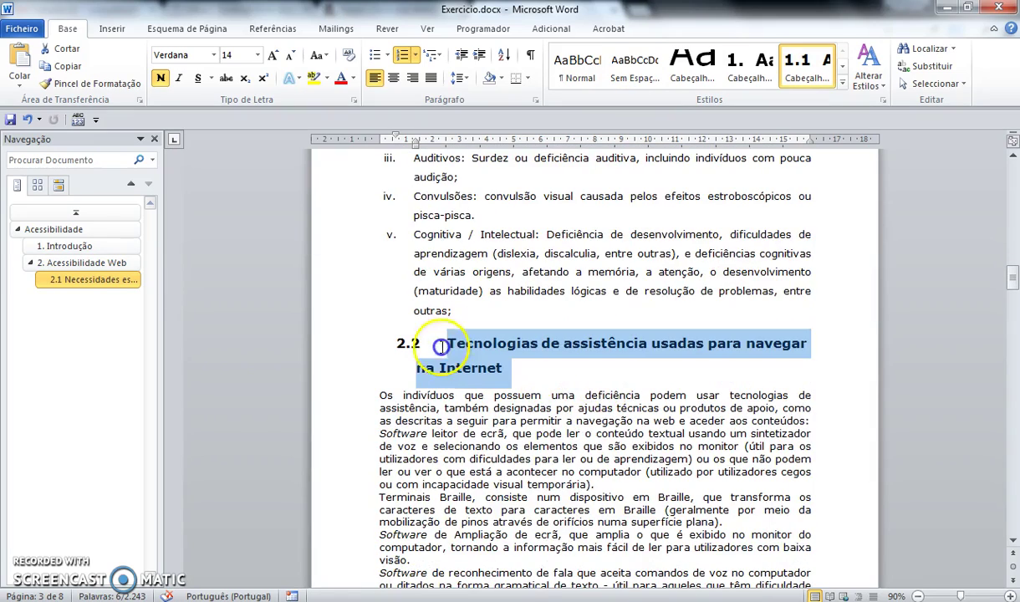
{"action": "left_click", "coordinate": [805, 63]}
{"action": "scroll", "coordinate": [585, 401], "scroll_direction": "down", "scroll_amount": 2}
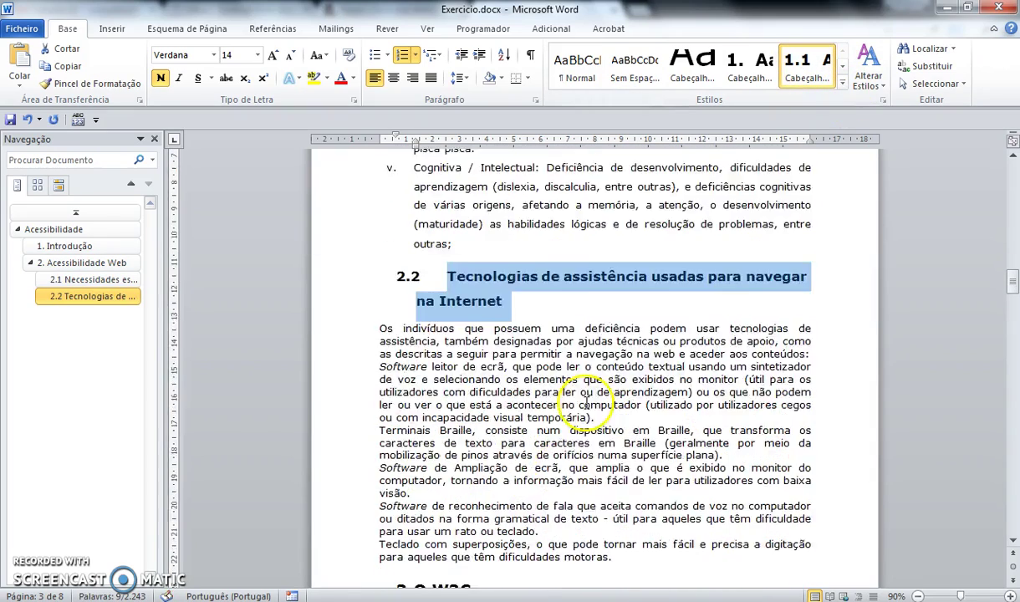
{"action": "scroll", "coordinate": [587, 406], "scroll_direction": "down", "scroll_amount": 6}
{"action": "left_click_drag", "start_coordinate": [469, 315], "coordinate": [412, 321]}
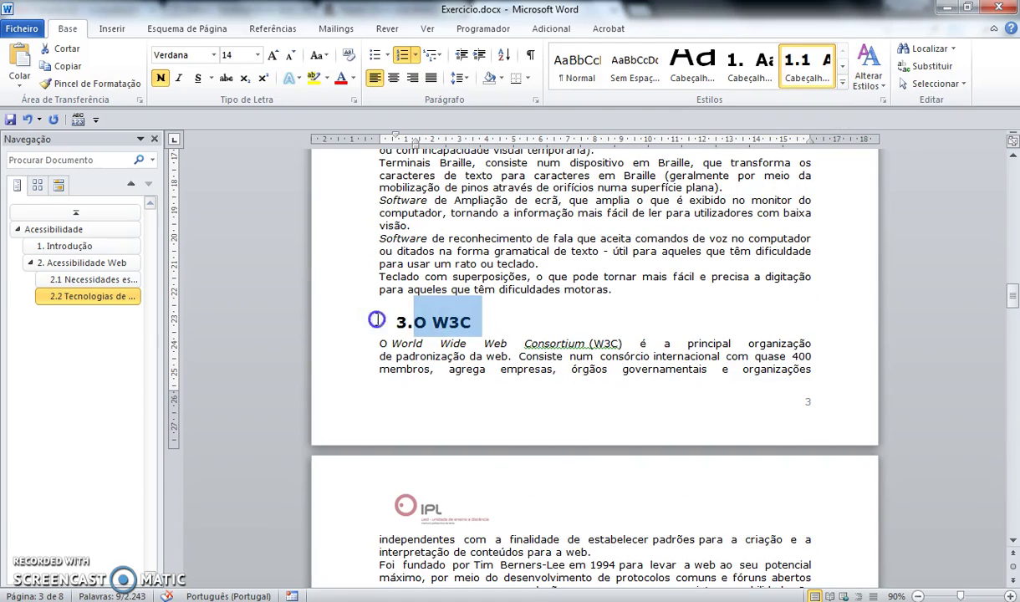
{"action": "left_click", "coordinate": [750, 74]}
{"action": "scroll", "coordinate": [468, 351], "scroll_direction": "down", "scroll_amount": 4}
{"action": "scroll", "coordinate": [489, 400], "scroll_direction": "down", "scroll_amount": 3}
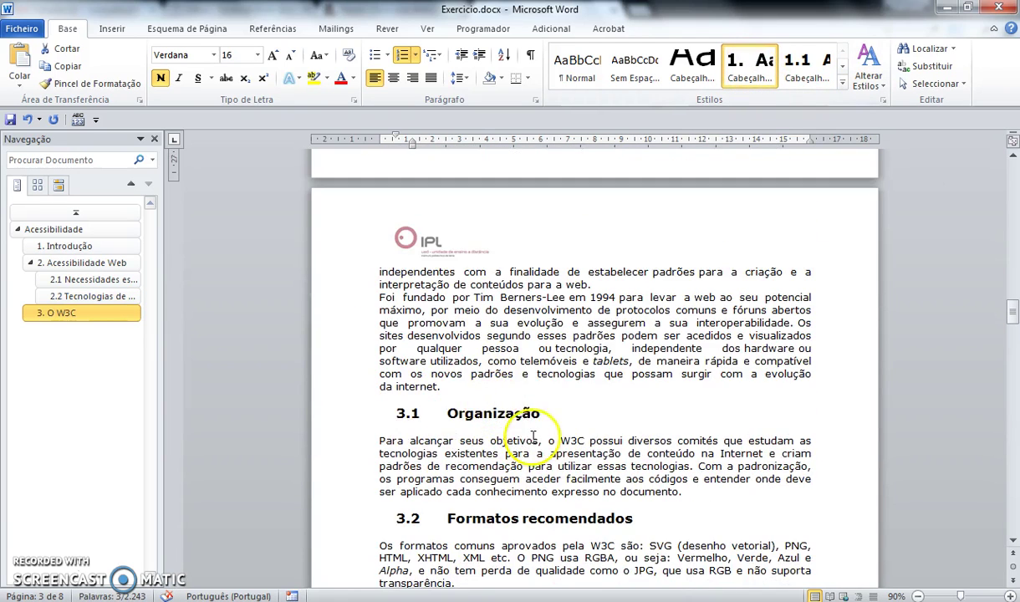
- Make Organização, Formatos recomendados, Orientações and Elementos essenciais (3.1–3.4) second-level headings
{"action": "double_click", "coordinate": [481, 411]}
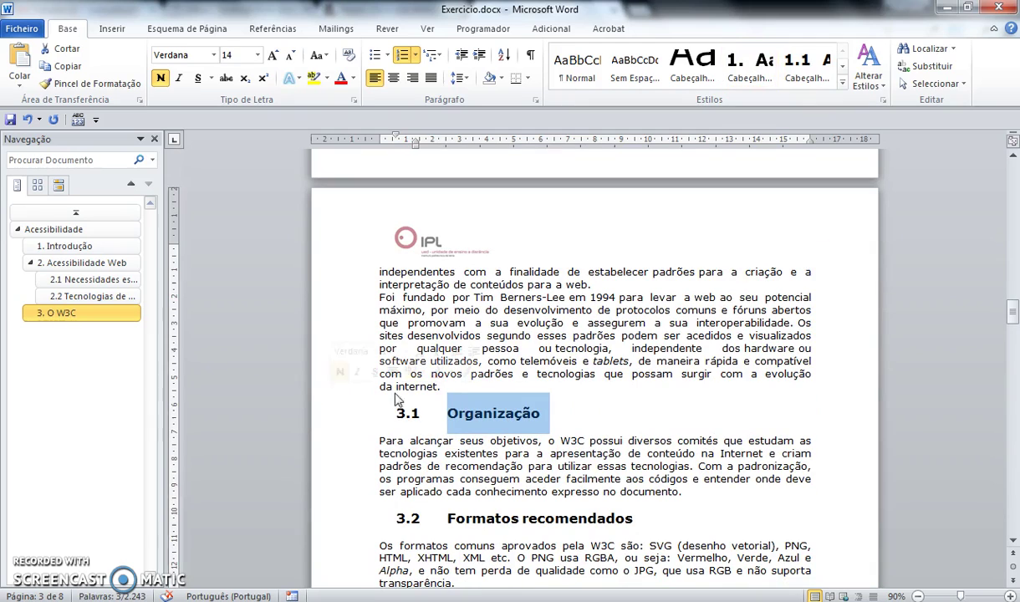
{"action": "left_click", "coordinate": [802, 66]}
{"action": "left_click_drag", "start_coordinate": [637, 518], "coordinate": [276, 516]}
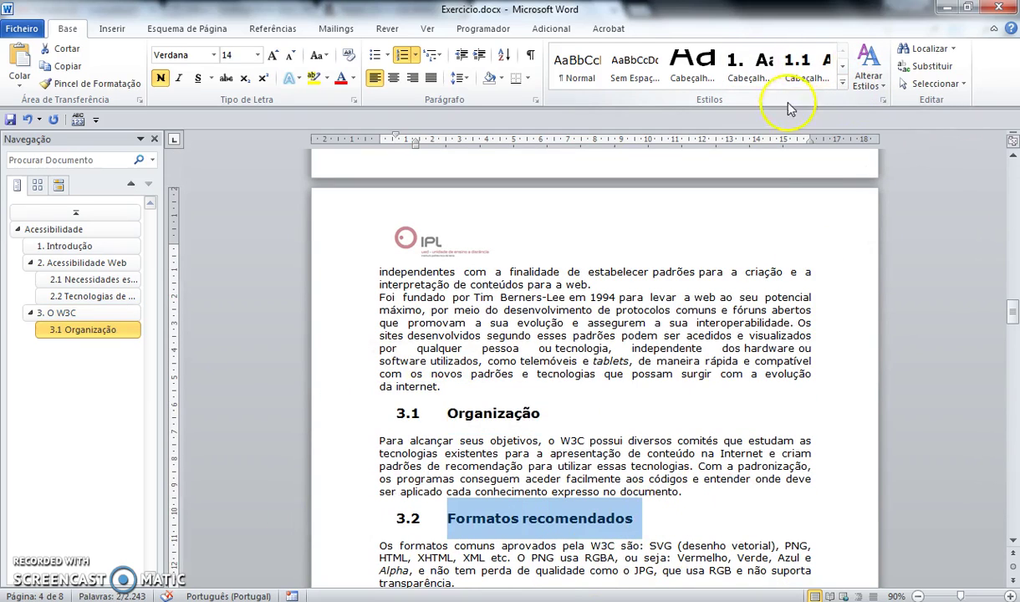
{"action": "left_click", "coordinate": [812, 67]}
{"action": "scroll", "coordinate": [596, 359], "scroll_direction": "down", "scroll_amount": 8}
{"action": "mouse_move", "coordinate": [986, 405]}
{"action": "left_mouse_down"}
{"action": "mouse_move", "coordinate": [407, 382]}
{"action": "mouse_move", "coordinate": [280, 399]}
{"action": "left_mouse_up"}
{"action": "left_click", "coordinate": [806, 80]}
{"action": "left_click_drag", "start_coordinate": [811, 539], "coordinate": [381, 537]}
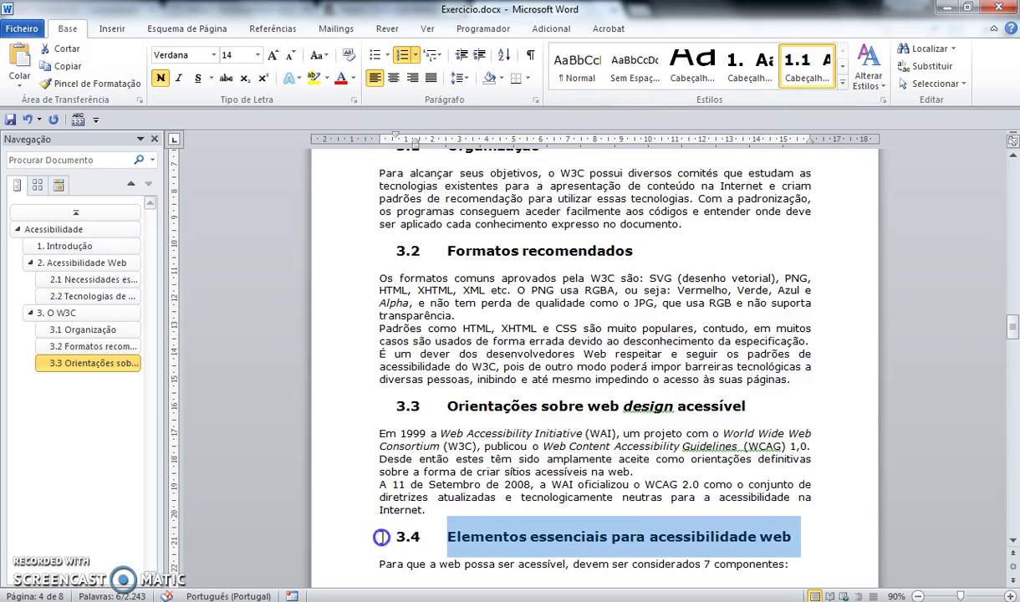
{"action": "left_click", "coordinate": [802, 67]}
- Make As WCAG a top-level heading and its 4.1–4.2 titles second-level headings
{"action": "scroll", "coordinate": [652, 408], "scroll_direction": "down", "scroll_amount": 1}
{"action": "scroll", "coordinate": [661, 385], "scroll_direction": "down", "scroll_amount": 10}
{"action": "scroll", "coordinate": [674, 358], "scroll_direction": "down", "scroll_amount": 5}
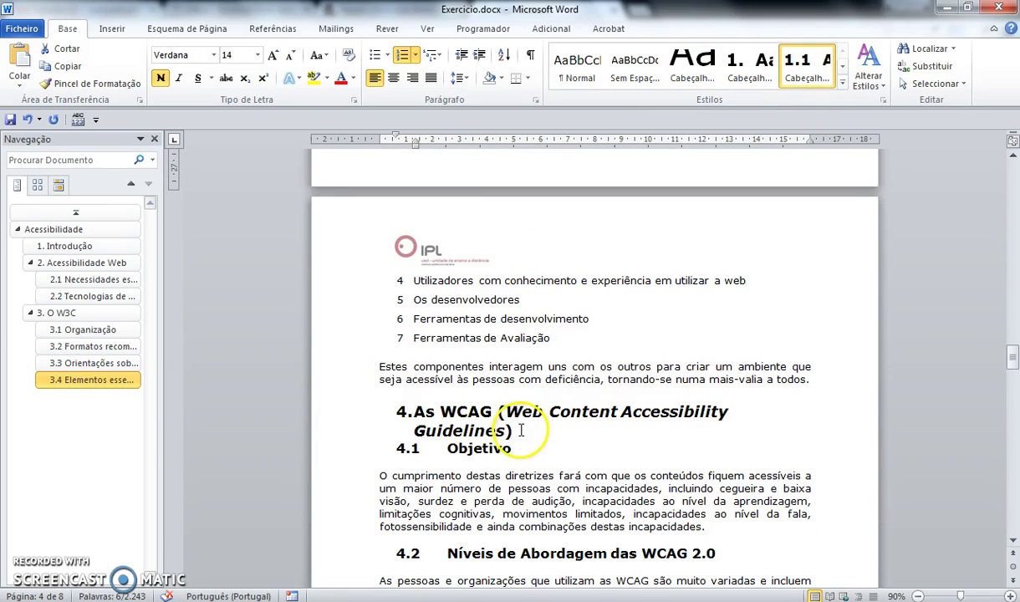
{"action": "left_click_drag", "start_coordinate": [521, 430], "coordinate": [365, 401]}
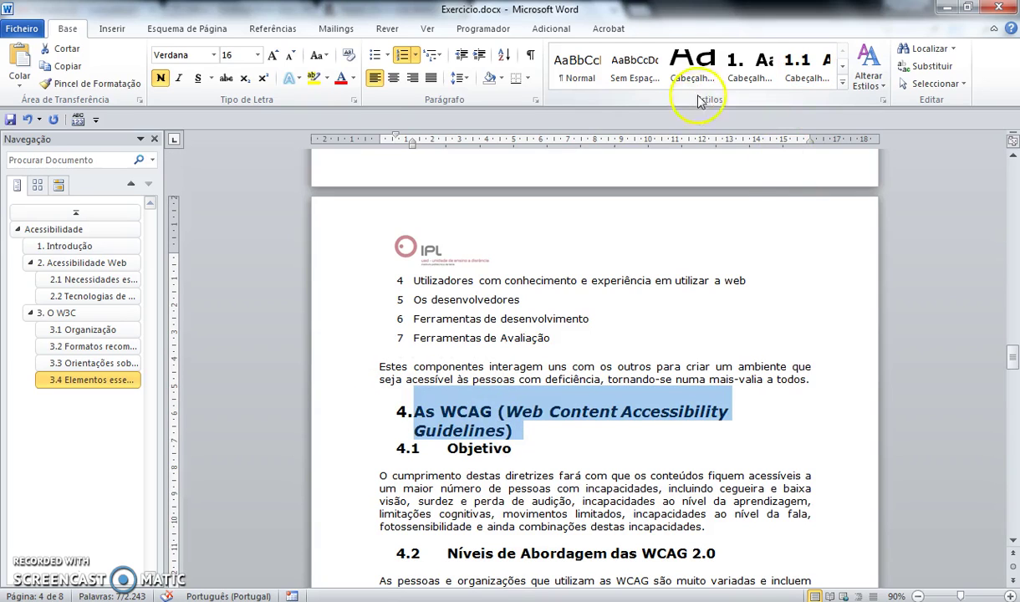
{"action": "left_click", "coordinate": [749, 67]}
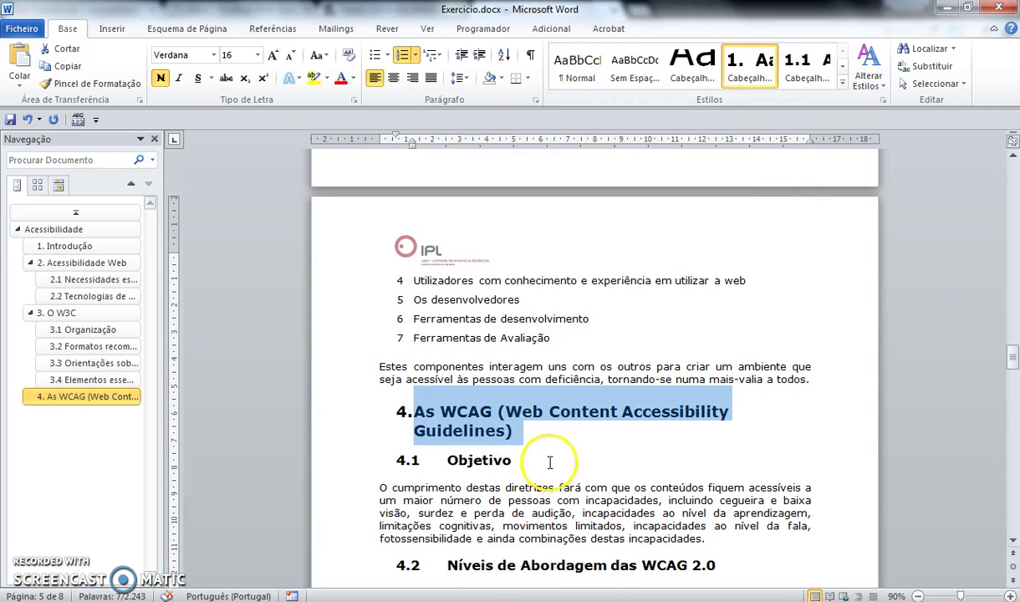
{"action": "left_click_drag", "start_coordinate": [550, 463], "coordinate": [387, 461]}
{"action": "scroll", "coordinate": [669, 567], "scroll_direction": "down", "scroll_amount": 3}
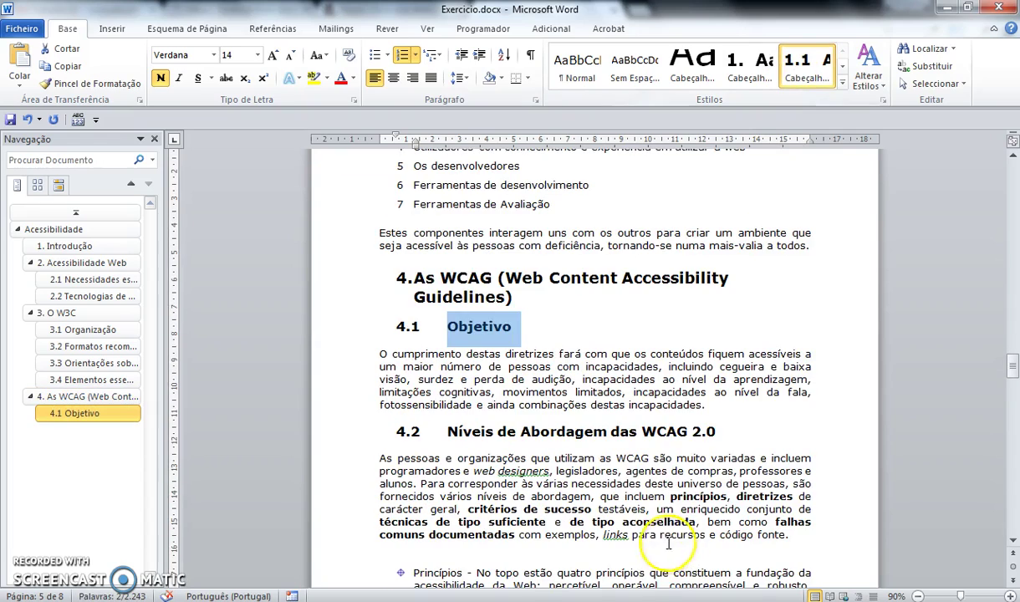
{"action": "left_click_drag", "start_coordinate": [715, 432], "coordinate": [448, 431]}
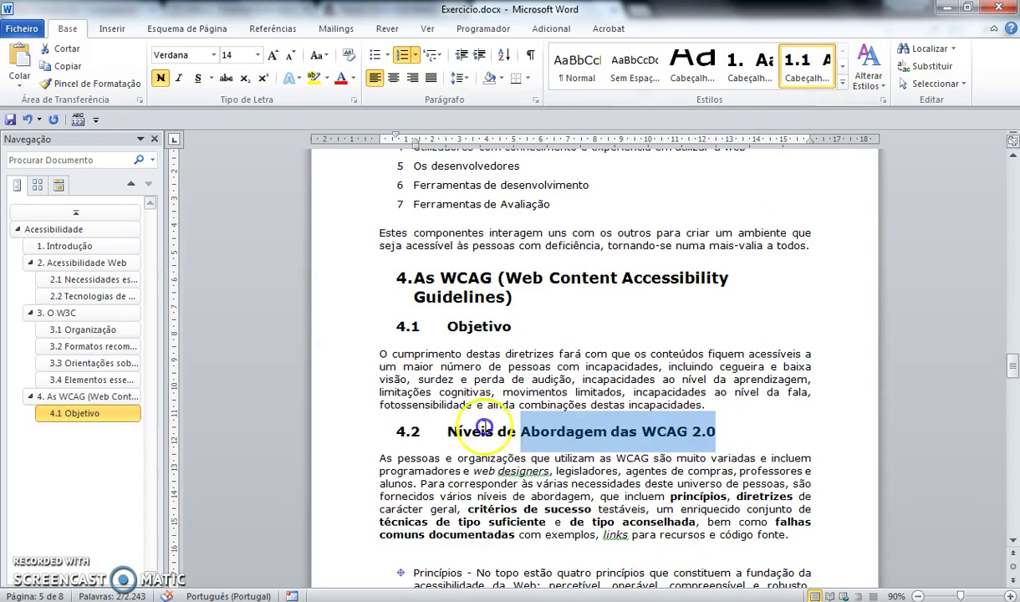
{"action": "left_click", "coordinate": [803, 63]}
- Make 4.3 Noções sobre os Quatro Princípios a second-level heading and select the Percetível title
{"action": "scroll", "coordinate": [772, 255], "scroll_direction": "down", "scroll_amount": 2}
{"action": "scroll", "coordinate": [768, 255], "scroll_direction": "down", "scroll_amount": 5}
{"action": "scroll", "coordinate": [768, 255], "scroll_direction": "down", "scroll_amount": 5}
{"action": "scroll", "coordinate": [808, 285], "scroll_direction": "down", "scroll_amount": 10}
{"action": "scroll", "coordinate": [836, 285], "scroll_direction": "down", "scroll_amount": 8}
{"action": "scroll", "coordinate": [751, 255], "scroll_direction": "down", "scroll_amount": 2}
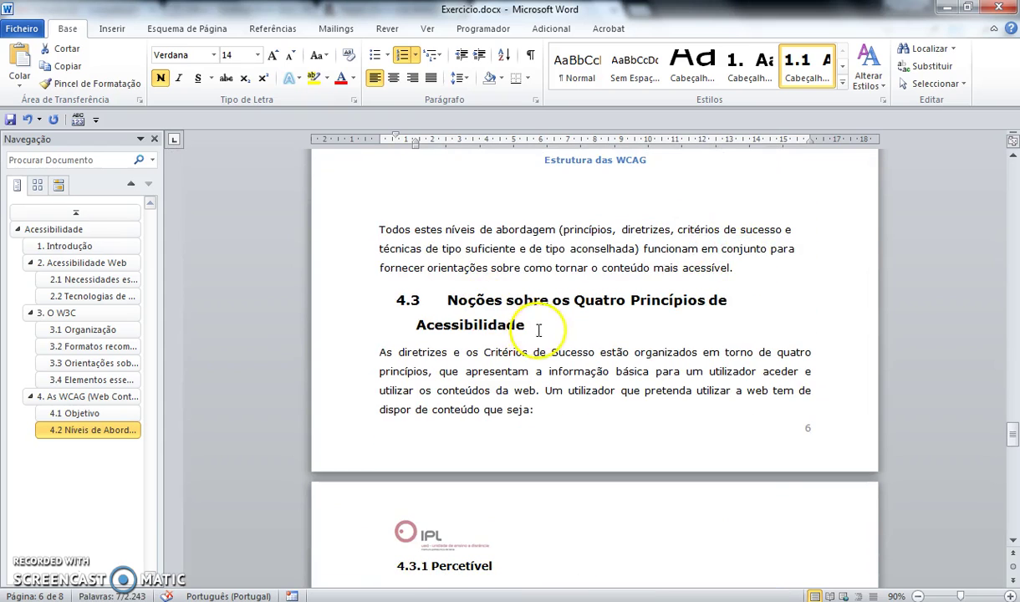
{"action": "left_click_drag", "start_coordinate": [527, 326], "coordinate": [398, 299]}
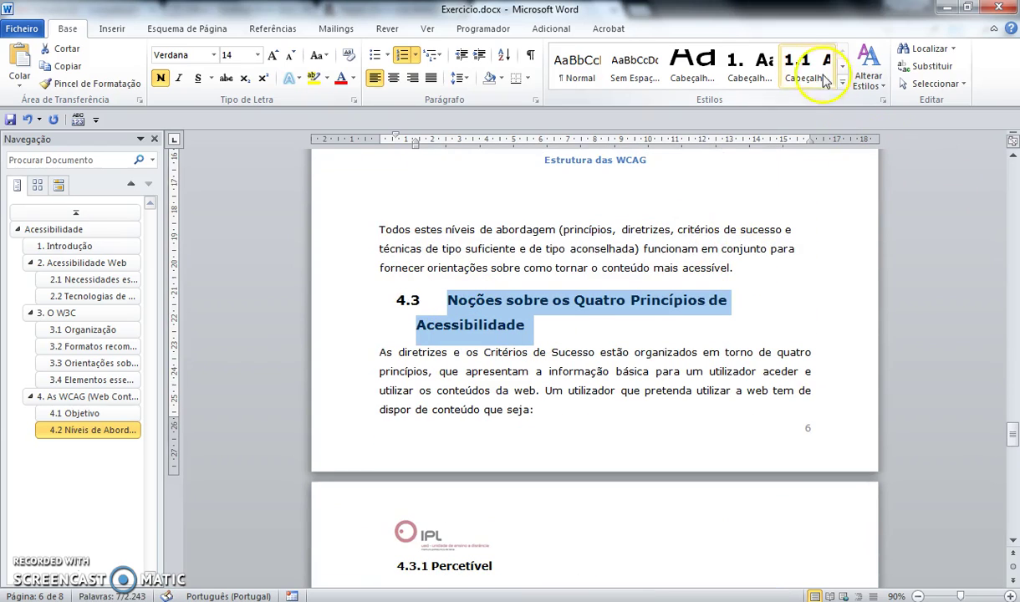
{"action": "left_click", "coordinate": [797, 62]}
{"action": "scroll", "coordinate": [712, 349], "scroll_direction": "down", "scroll_amount": 3}
{"action": "scroll", "coordinate": [636, 318], "scroll_direction": "down", "scroll_amount": 2}
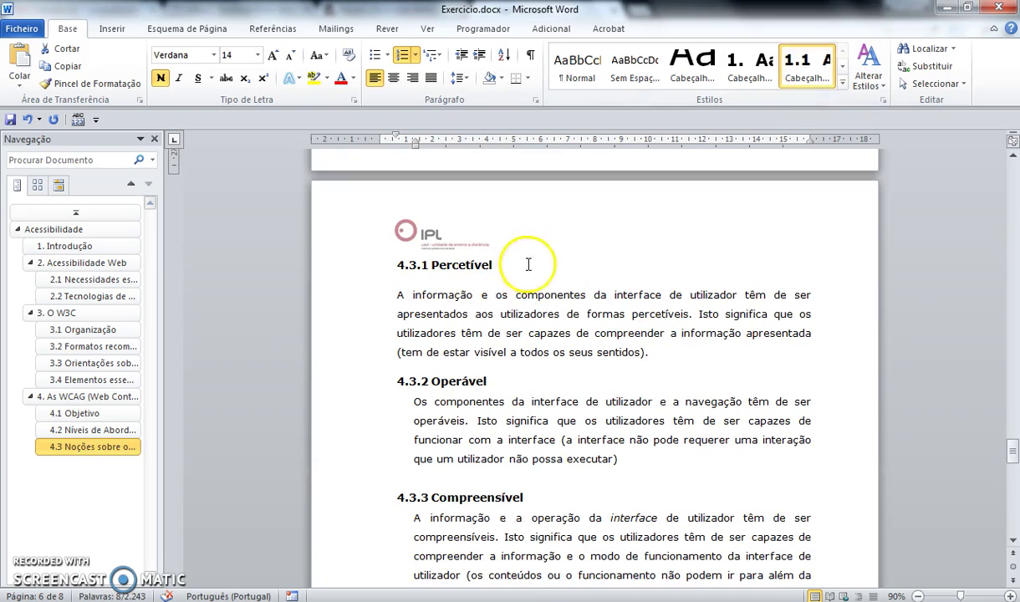
{"action": "left_click", "coordinate": [332, 262]}
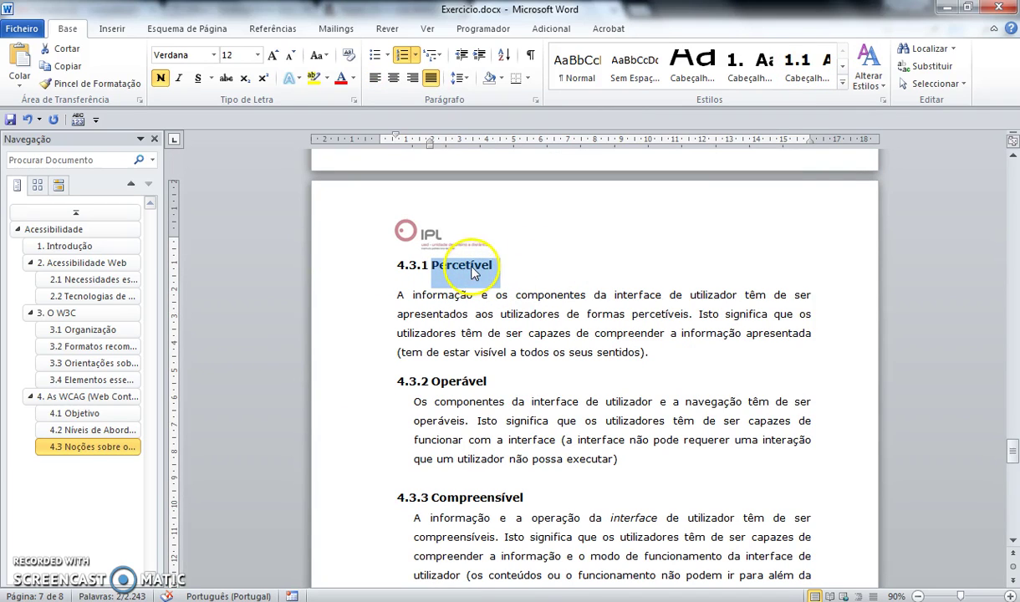
- Update the Cabeçalho 4 style to match the 4.3.1 Percetível heading
{"action": "left_click", "coordinate": [845, 74]}
{"action": "left_click", "coordinate": [579, 77]}
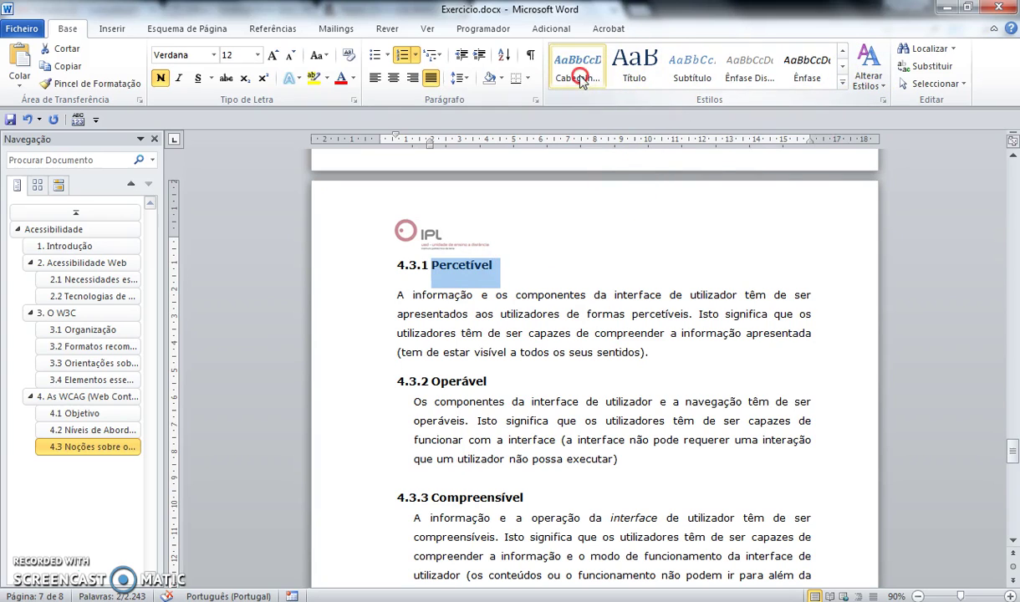
{"action": "right_click", "coordinate": [580, 77]}
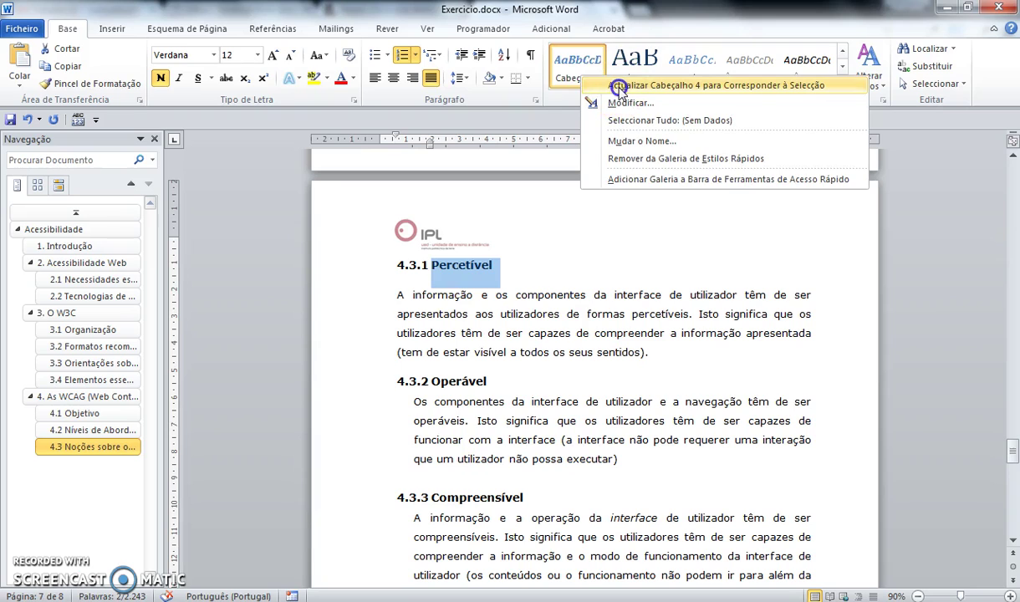
{"action": "left_click", "coordinate": [619, 88]}
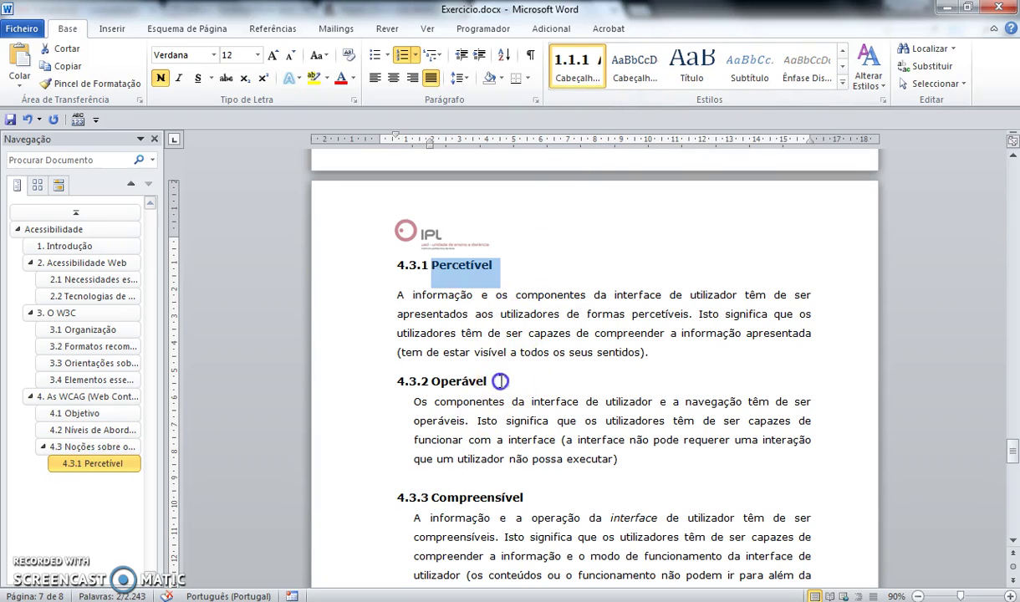
- Apply Cabeçalho 4 to the Operável, Compreensível and Robusto headings
{"action": "left_click_drag", "start_coordinate": [498, 381], "coordinate": [370, 372]}
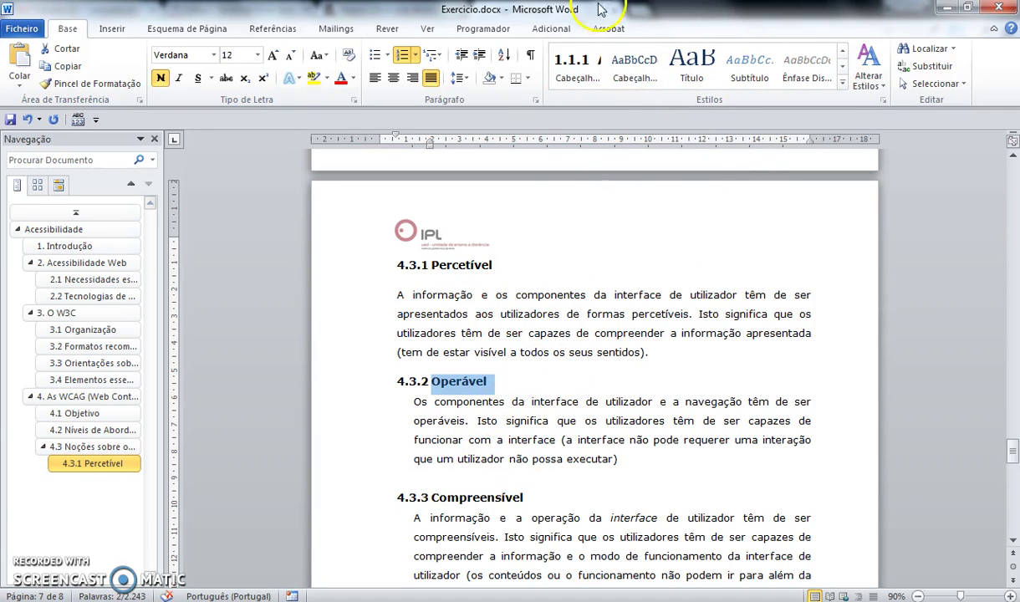
{"action": "left_click", "coordinate": [586, 74]}
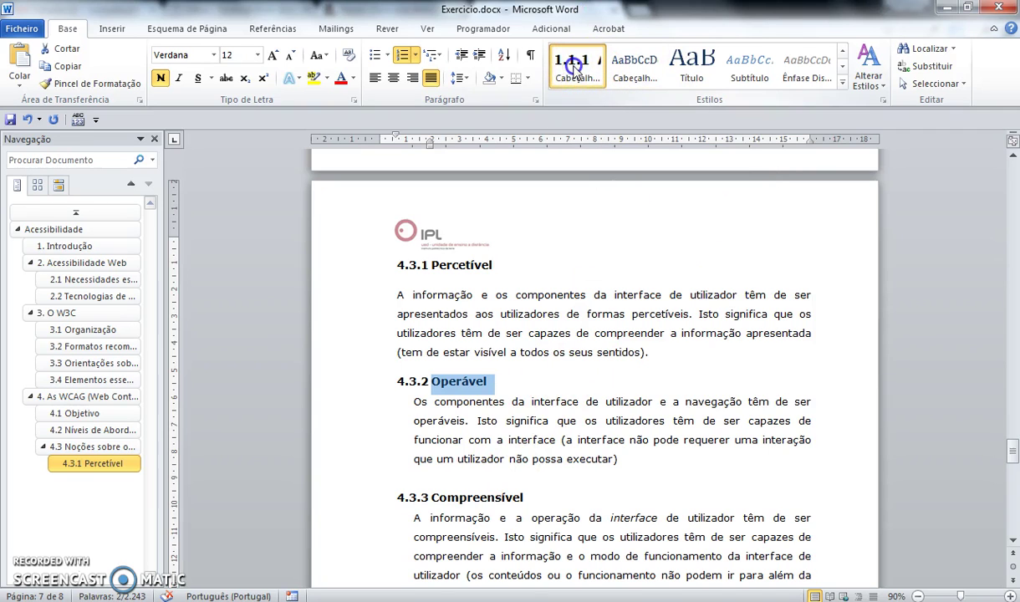
{"action": "scroll", "coordinate": [514, 468], "scroll_direction": "down", "scroll_amount": 3}
{"action": "left_click_drag", "start_coordinate": [522, 408], "coordinate": [275, 390]}
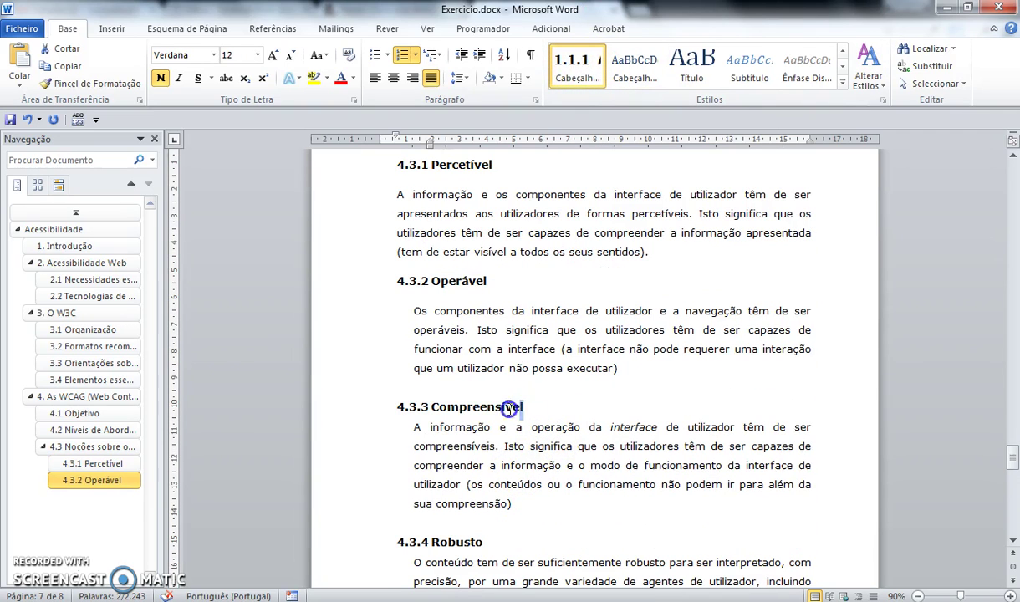
{"action": "left_click", "coordinate": [576, 67]}
{"action": "scroll", "coordinate": [539, 480], "scroll_direction": "down", "scroll_amount": 4}
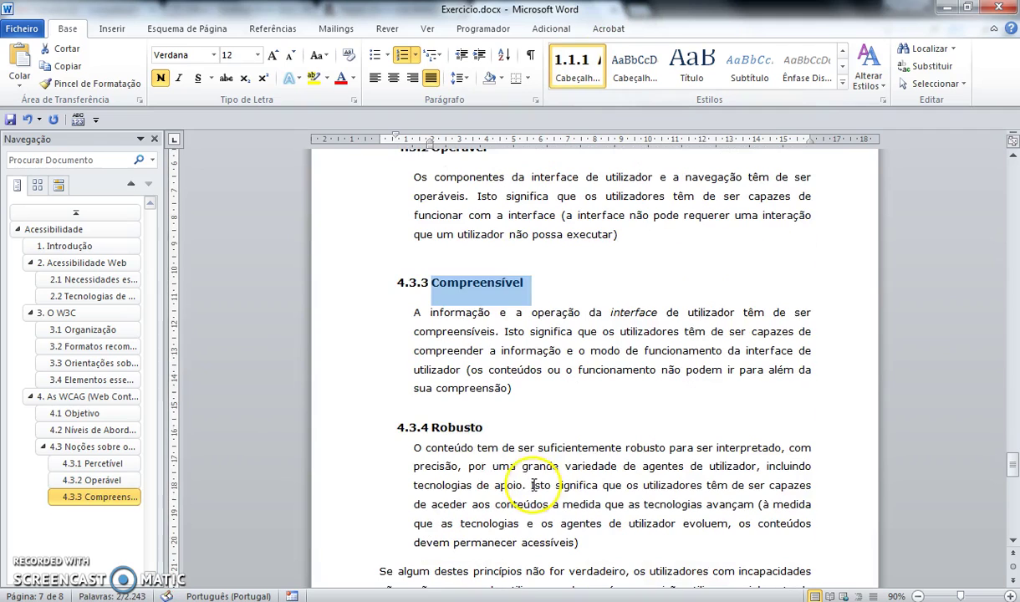
{"action": "left_click_drag", "start_coordinate": [496, 423], "coordinate": [355, 423]}
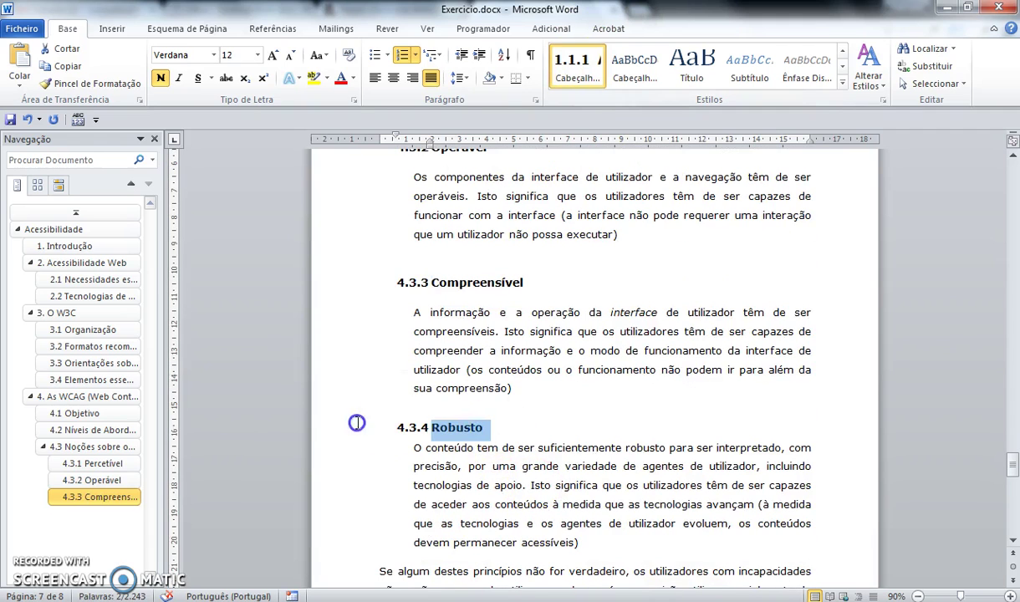
{"action": "left_click", "coordinate": [576, 67]}
{"action": "scroll", "coordinate": [426, 561], "scroll_direction": "down", "scroll_amount": 5}
{"action": "scroll", "coordinate": [556, 462], "scroll_direction": "down", "scroll_amount": 10}
{"action": "scroll", "coordinate": [555, 462], "scroll_direction": "down", "scroll_amount": 6}
{"action": "scroll", "coordinate": [565, 455], "scroll_direction": "down", "scroll_amount": 5}
{"action": "scroll", "coordinate": [566, 454], "scroll_direction": "down", "scroll_amount": 2}
- Insert a comma after "livre" in the Origem line under the Acessibilidade title
{"action": "scroll", "coordinate": [568, 453], "scroll_direction": "up", "scroll_amount": 8}
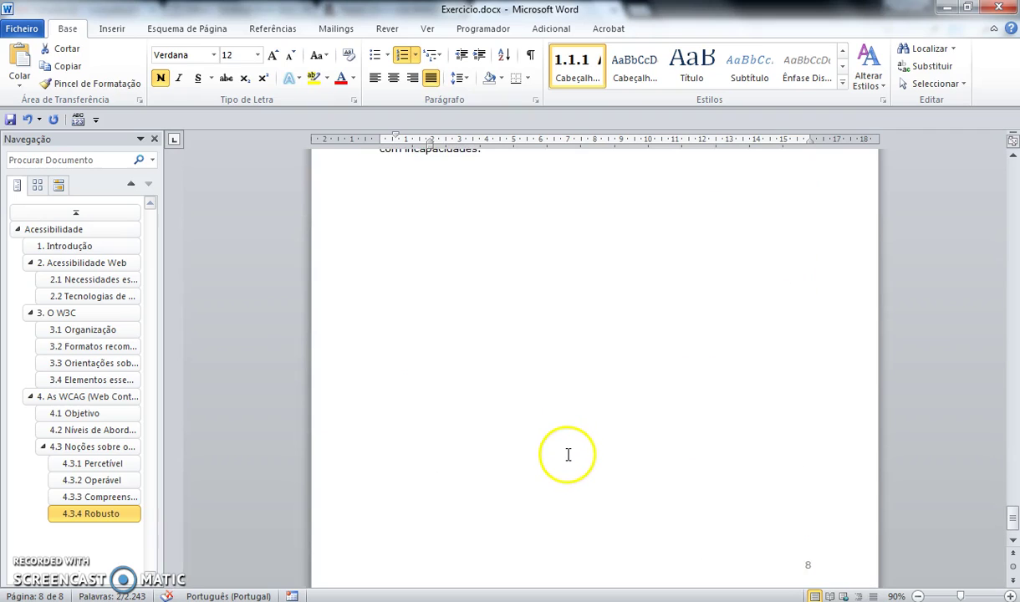
{"action": "scroll", "coordinate": [567, 452], "scroll_direction": "up", "scroll_amount": 5}
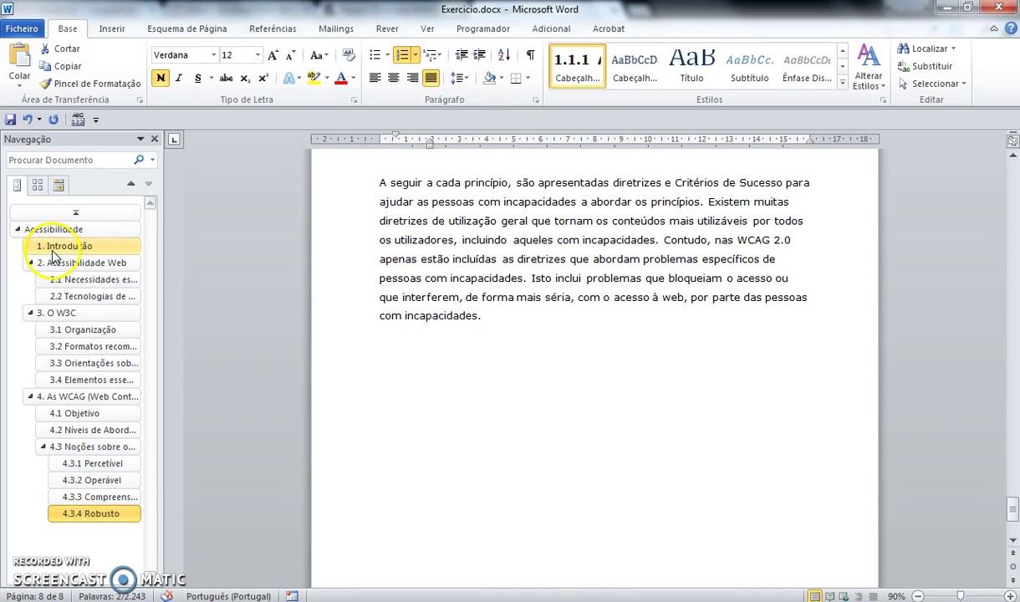
{"action": "left_click_drag", "start_coordinate": [1014, 508], "coordinate": [1014, 165]}
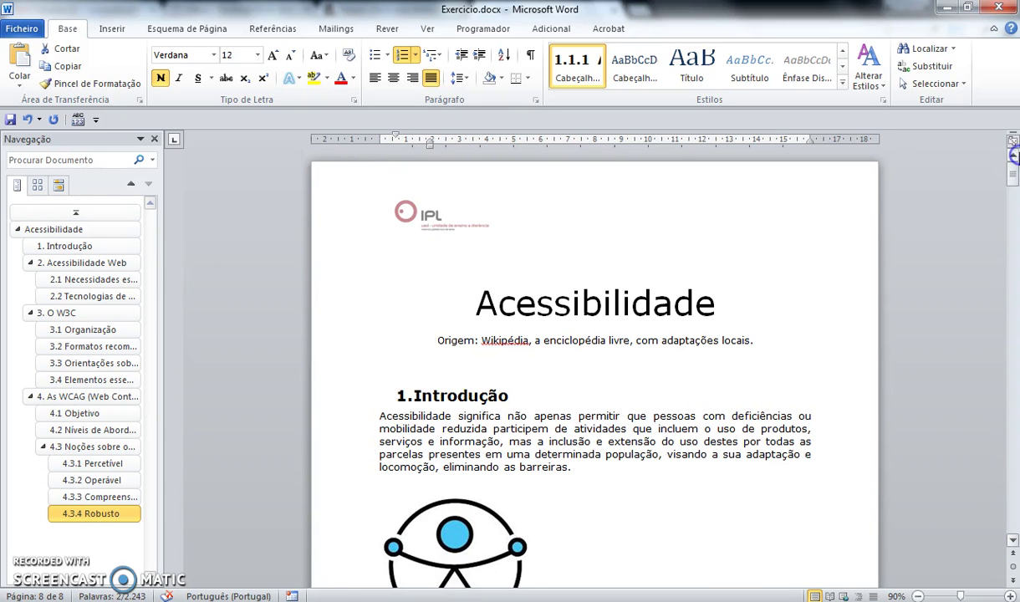
{"action": "type", "text": ","}
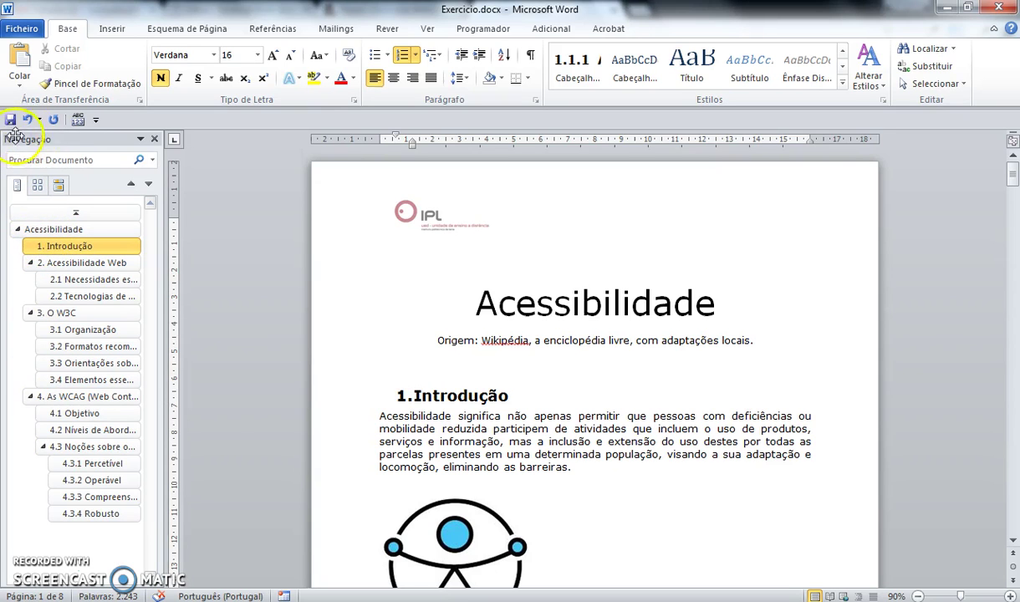
- Step through the outline sections in the Navigation pane, ending back at Introdução
{"action": "left_click", "coordinate": [36, 247]}
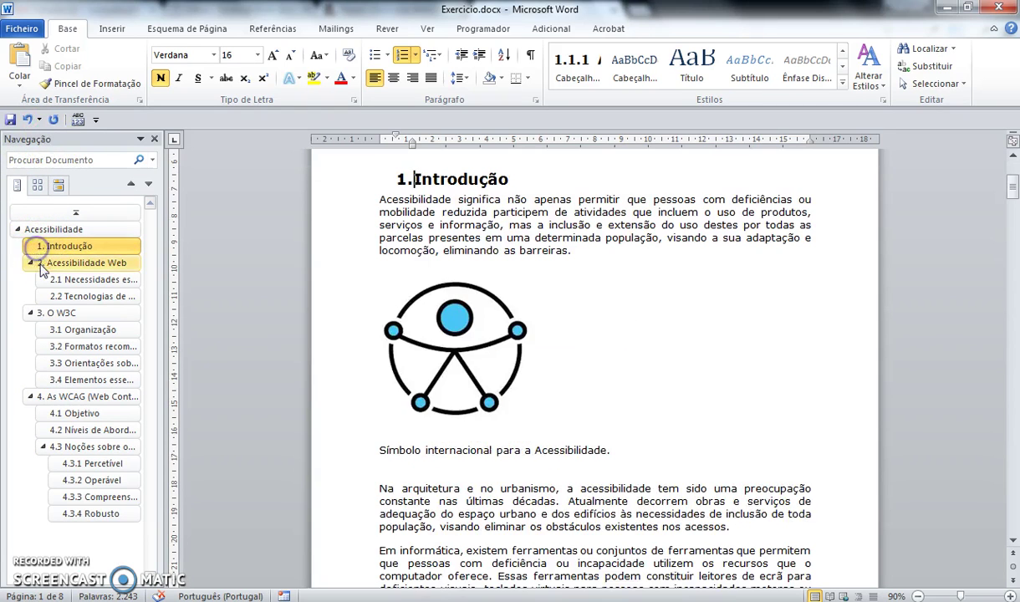
{"action": "left_click", "coordinate": [40, 263]}
{"action": "left_click", "coordinate": [52, 312]}
{"action": "left_click", "coordinate": [60, 398]}
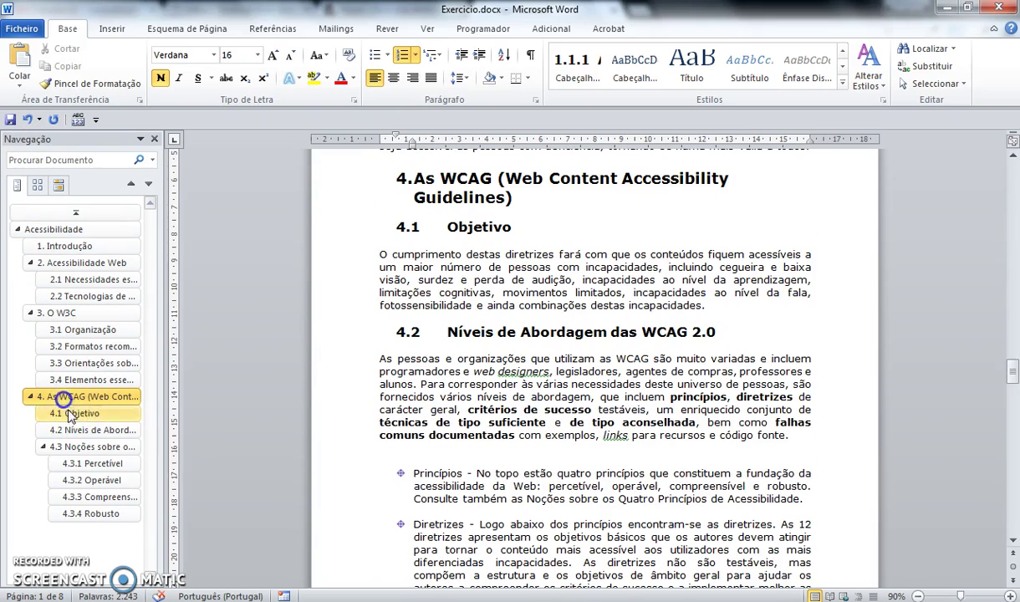
{"action": "left_click", "coordinate": [71, 447]}
{"action": "left_click", "coordinate": [97, 513]}
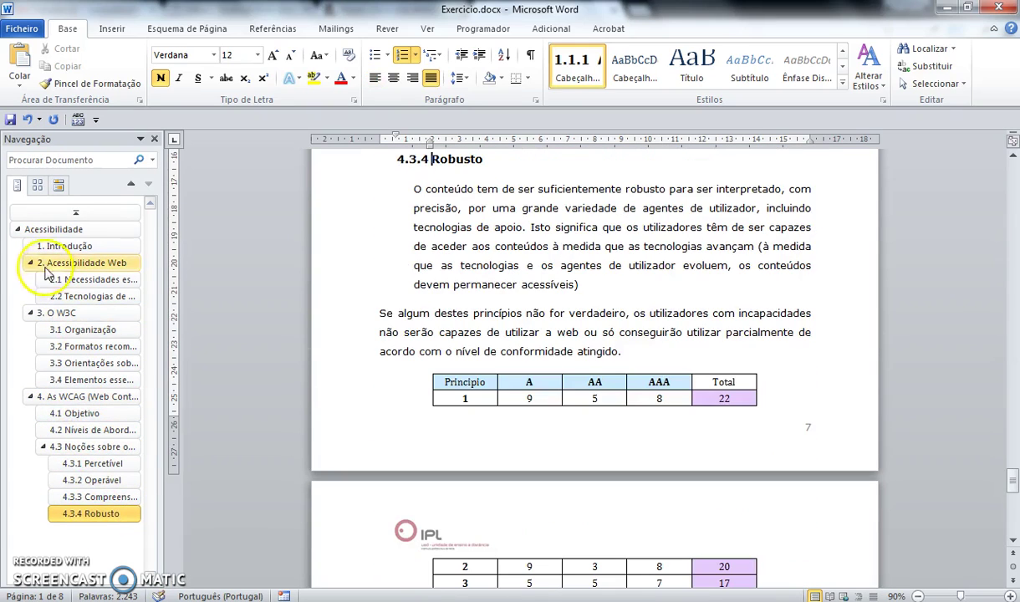
{"action": "left_click", "coordinate": [45, 248]}
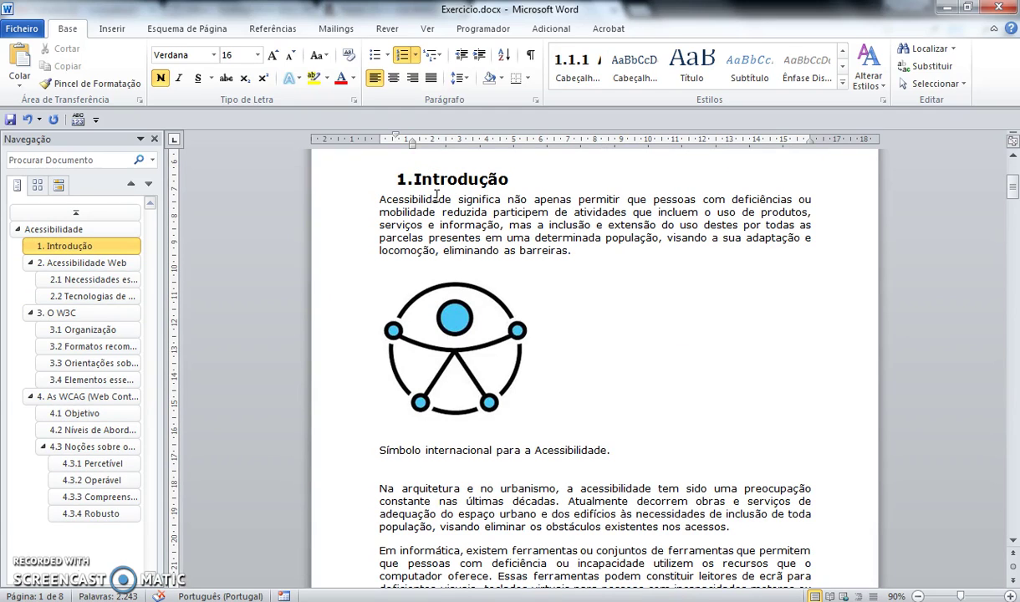
- Replace Introdução's automatic number and indent with plain-text "1. " and select the line
{"action": "key", "text": "BackSpace"}
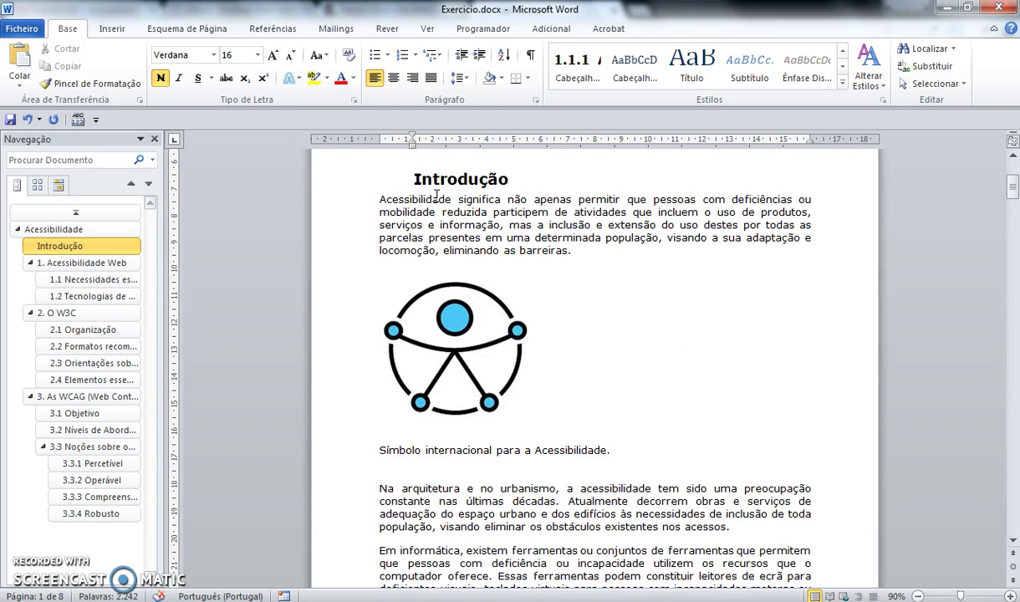
{"action": "key", "text": "BackSpace"}
{"action": "key", "text": "BackSpace"}
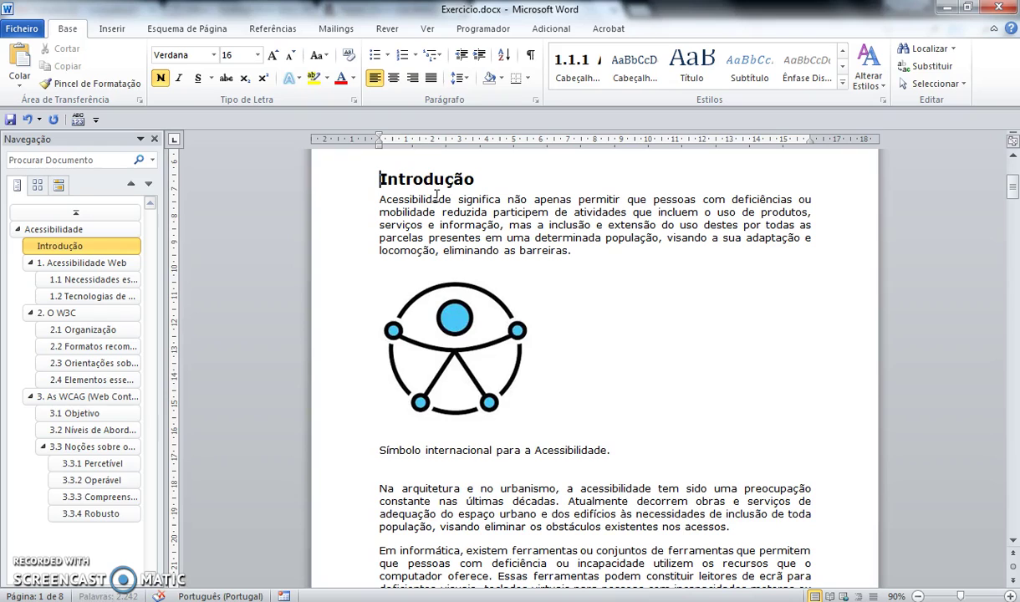
{"action": "type", "text": "1."}
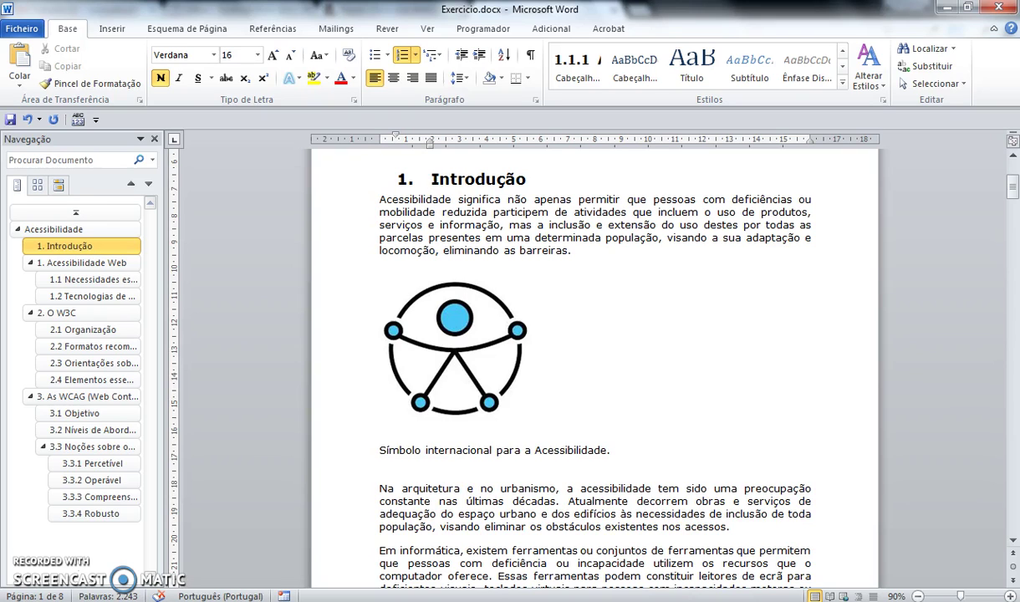
{"action": "key", "text": "ctrl+z"}
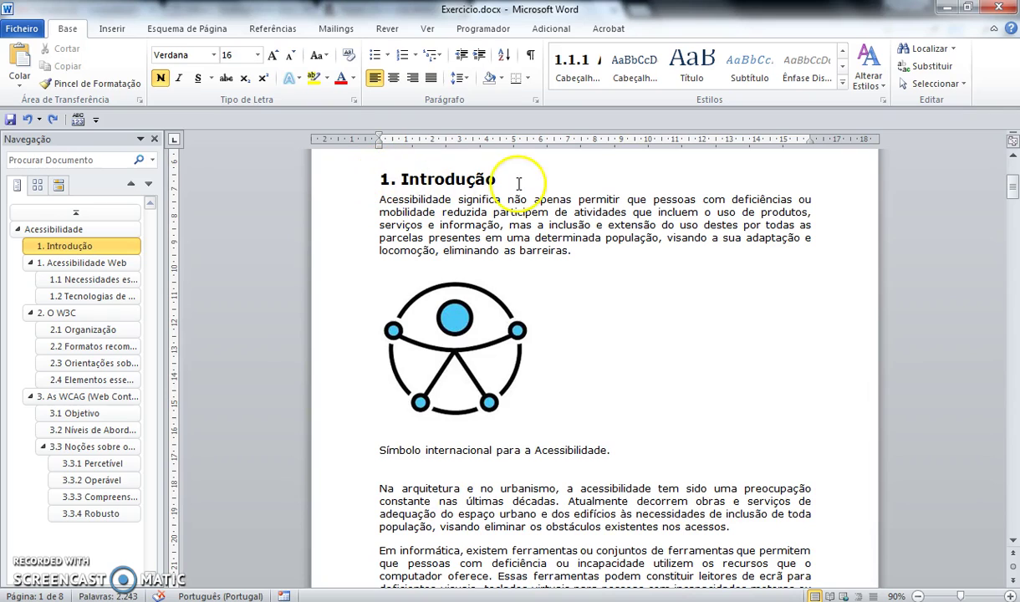
{"action": "left_click_drag", "start_coordinate": [500, 182], "coordinate": [383, 173]}
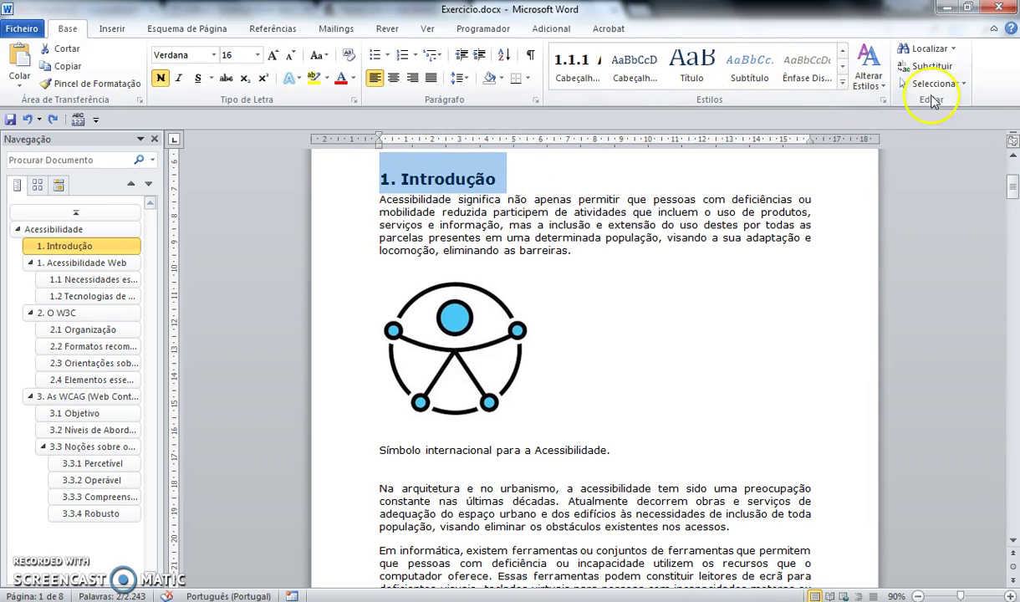
- Update the Cabeçalho 2 style to match the 1. Introdução heading, removing chapter auto-numbers
{"action": "left_click", "coordinate": [842, 49]}
{"action": "right_click", "coordinate": [760, 77]}
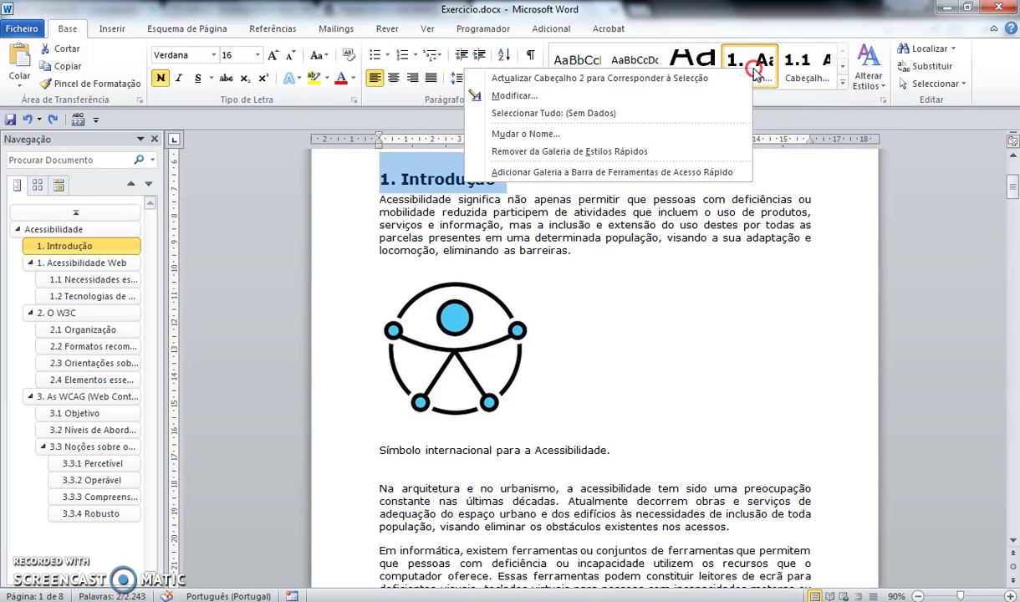
{"action": "left_click", "coordinate": [616, 78]}
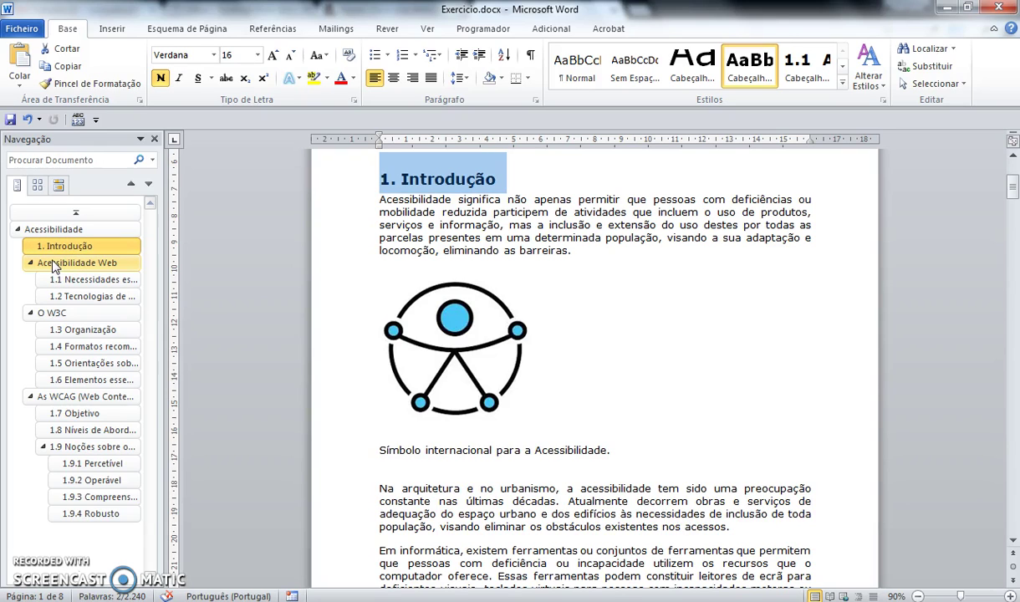
- Number Acessibilidade Web as 2. and O W3C as 3., keeping the numbers as plain text
{"action": "left_click", "coordinate": [53, 265]}
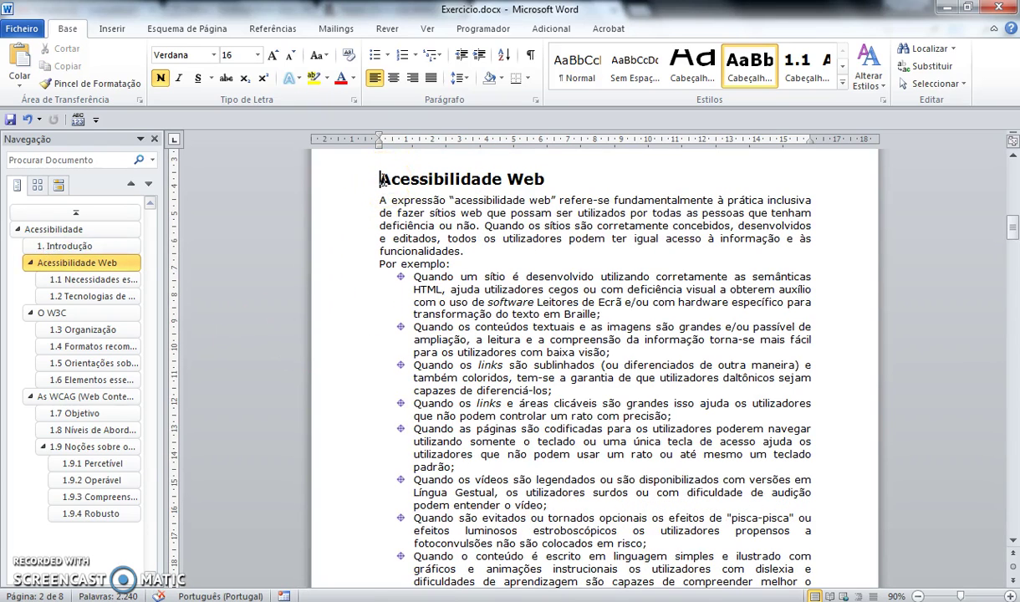
{"action": "type", "text": "2."}
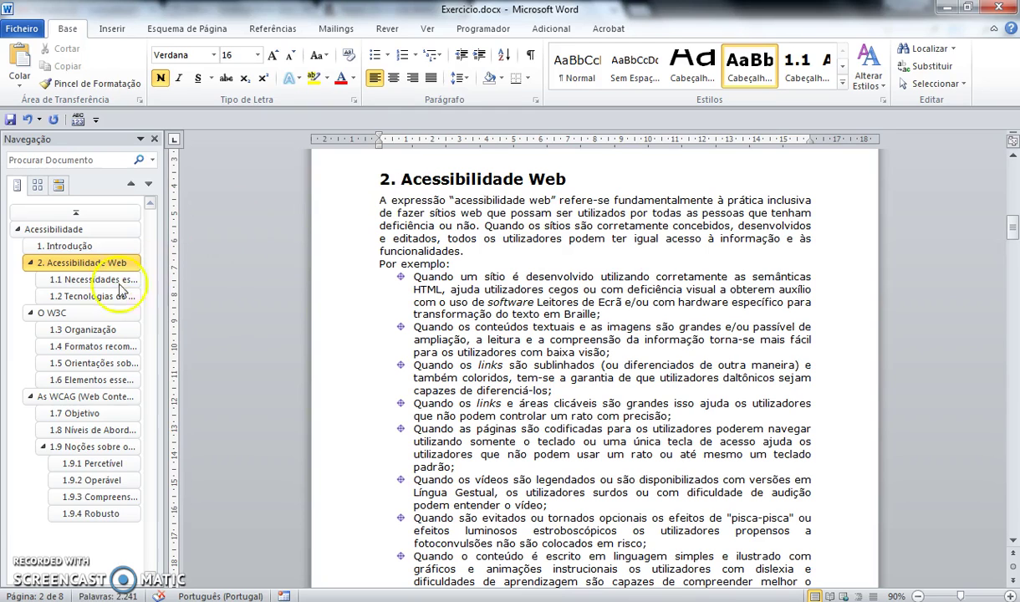
{"action": "left_click", "coordinate": [42, 312]}
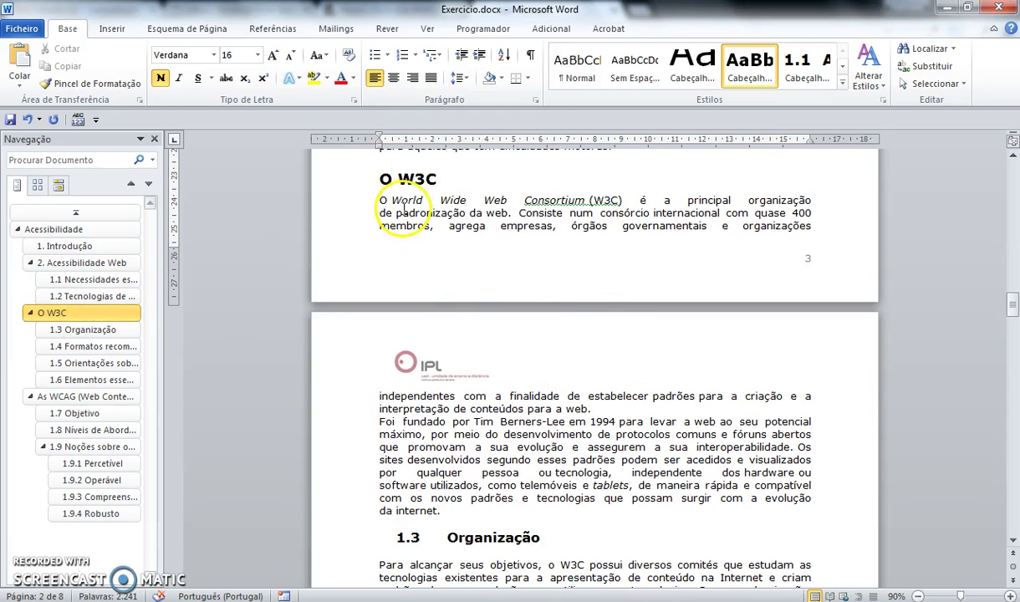
{"action": "type", "text": "2."}
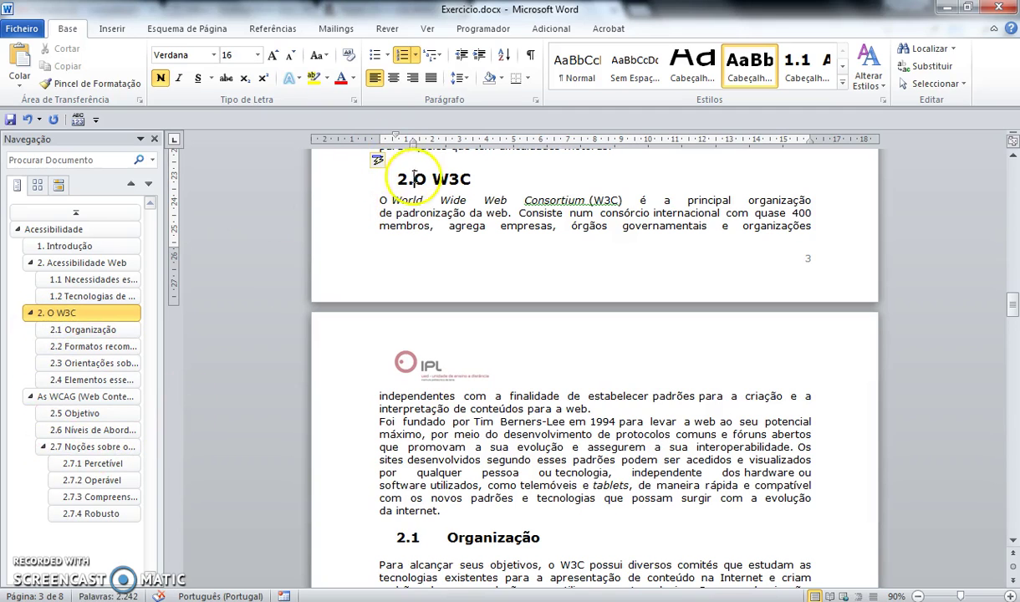
{"action": "key", "text": "BackSpace"}
{"action": "key", "text": "BackSpace"}
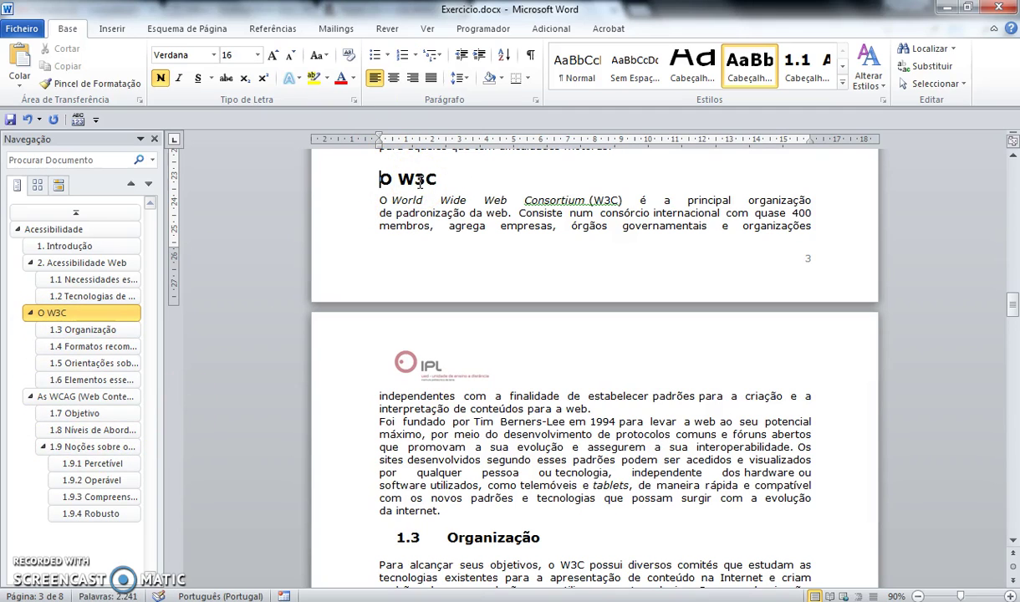
{"action": "type", "text": "3."}
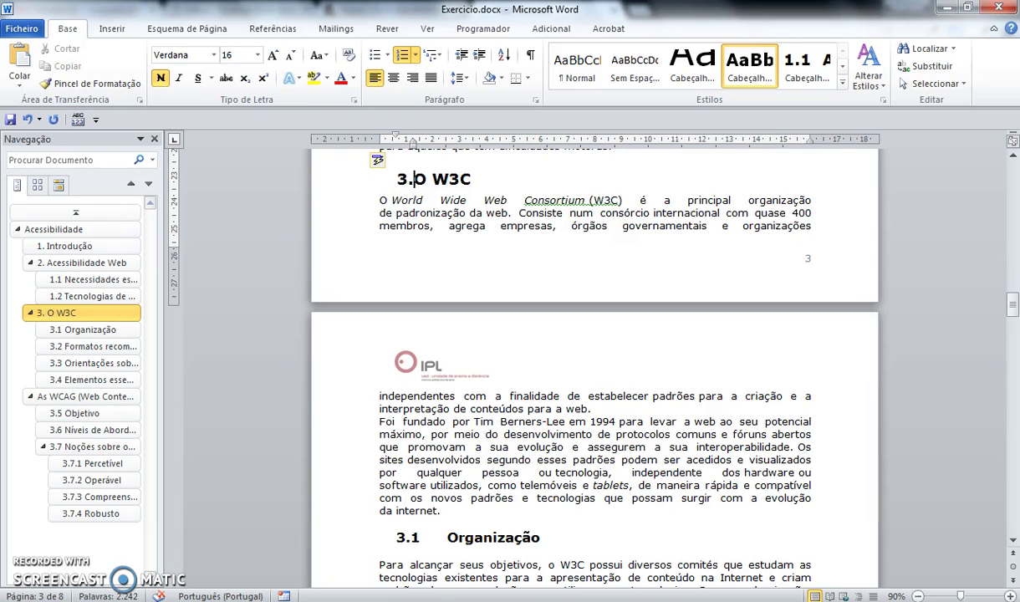
{"action": "key", "text": "ctrl+z"}
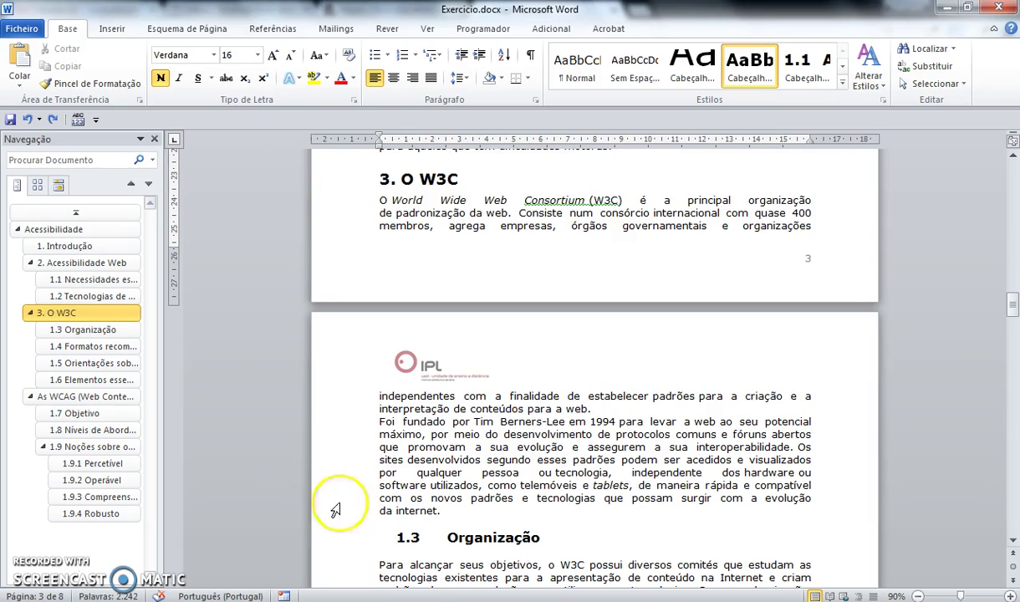
- Number As WCAG as 4., then go to section 1.1 on specific user needs
{"action": "left_click", "coordinate": [46, 396]}
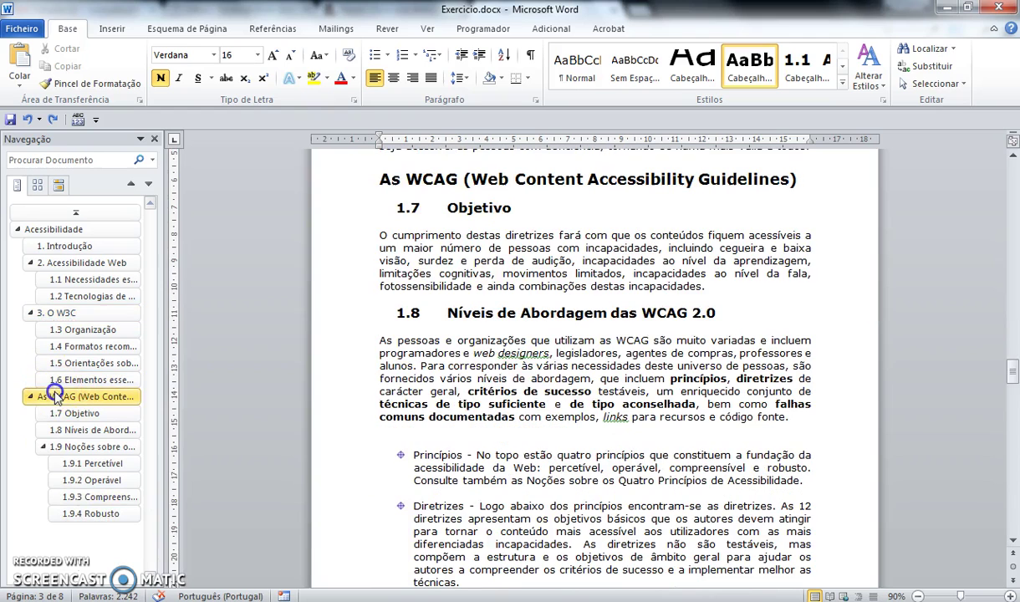
{"action": "type", "text": "4"}
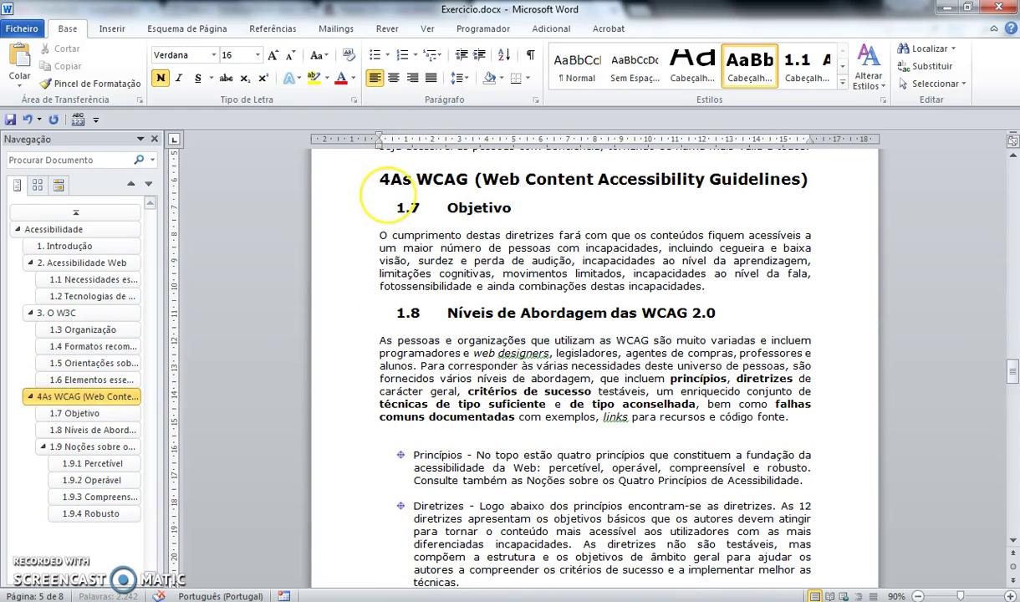
{"action": "type", "text": "."}
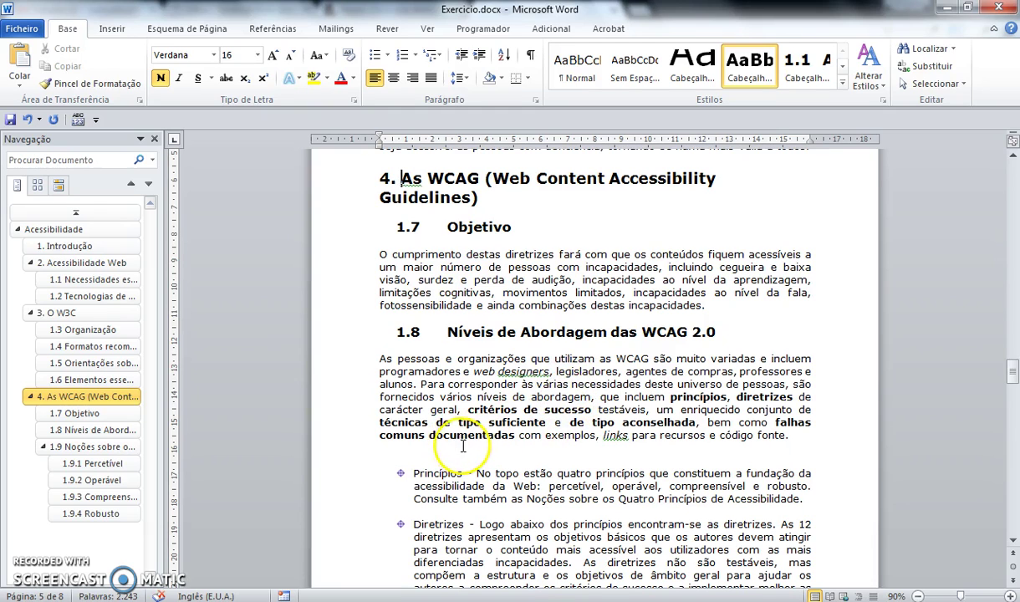
{"action": "left_click", "coordinate": [71, 281]}
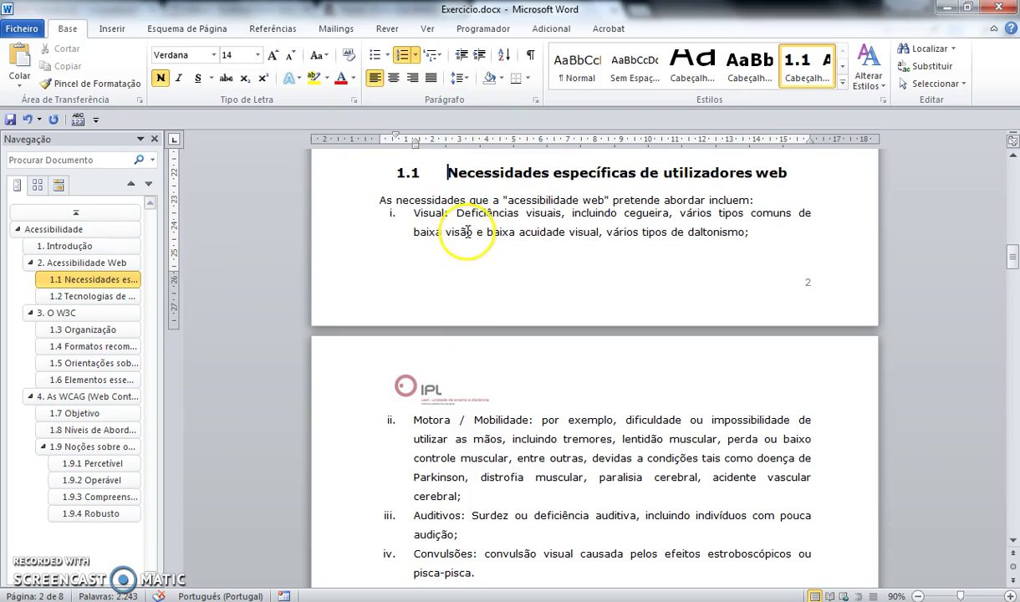